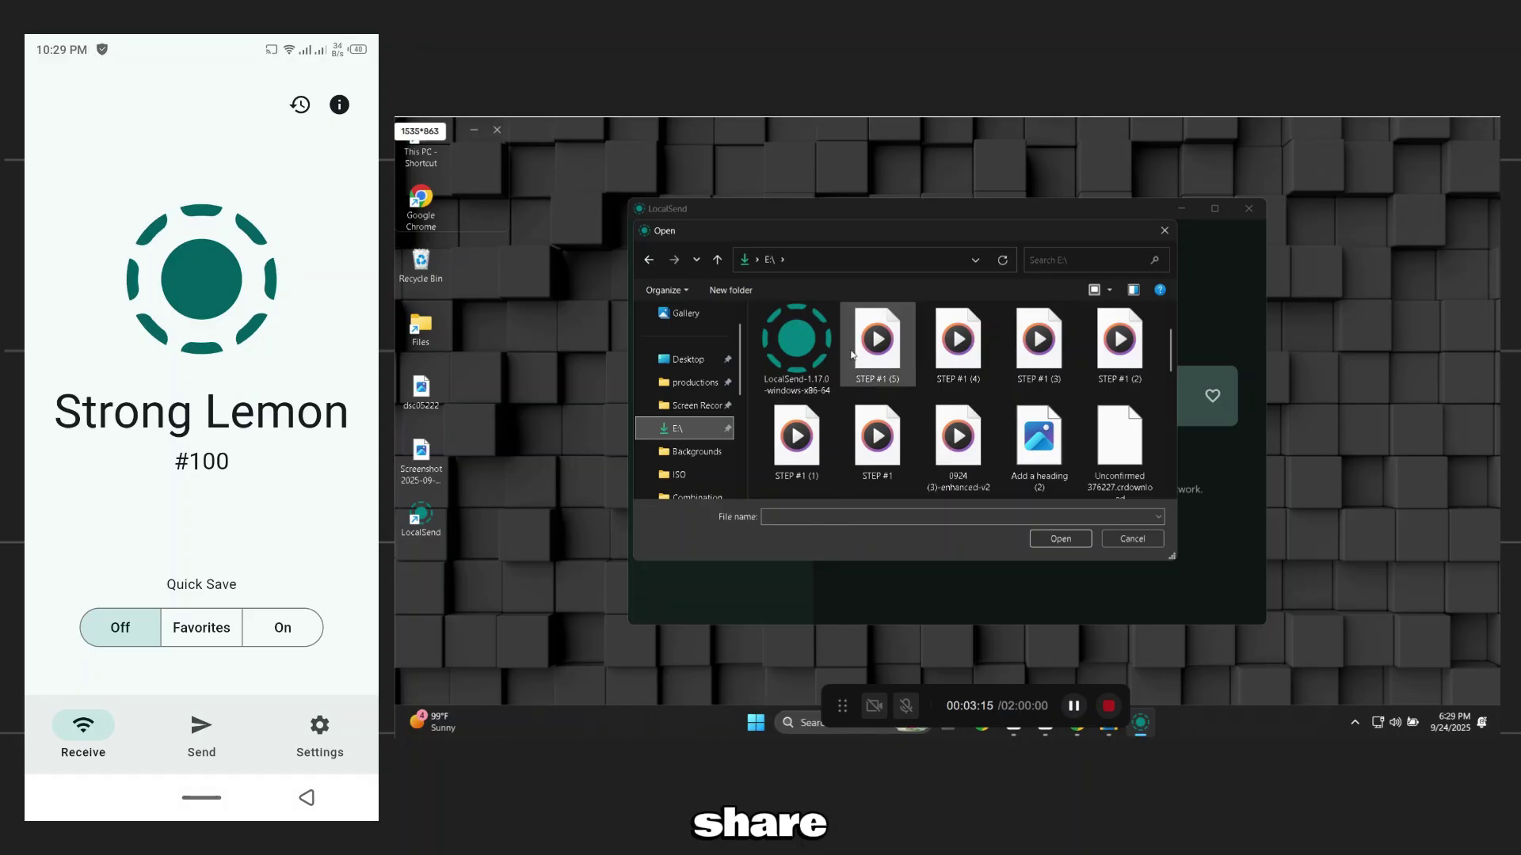
Pick the STEP #1 (5) video file and send it to the Strong Lemon phone
click(876, 341)
click(1061, 539)
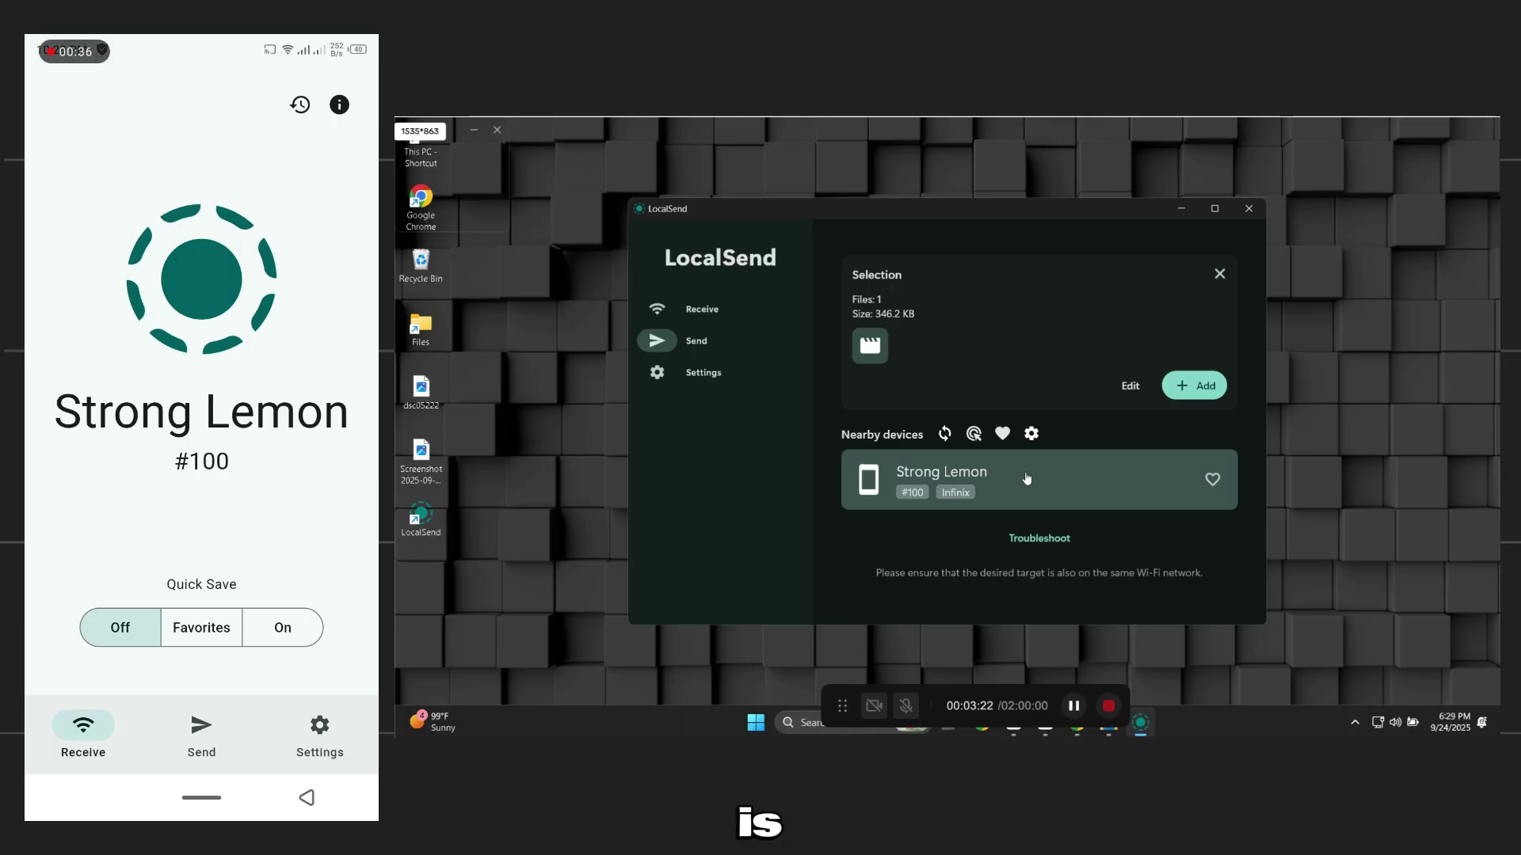
click(1028, 475)
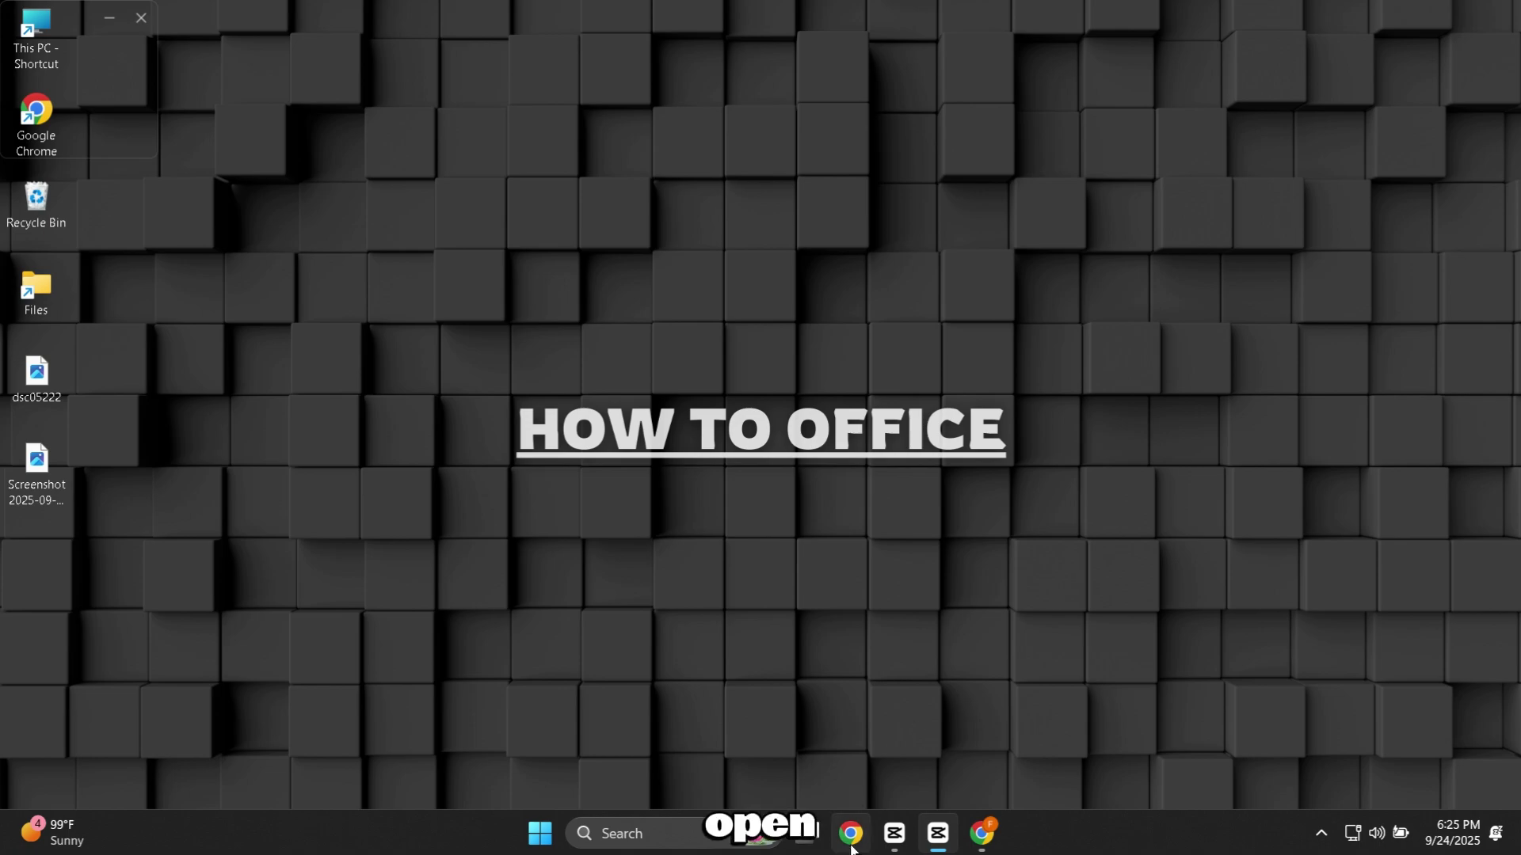
In Chrome, run a Google search for 'LOCAL SEND' from the address bar
click(968, 848)
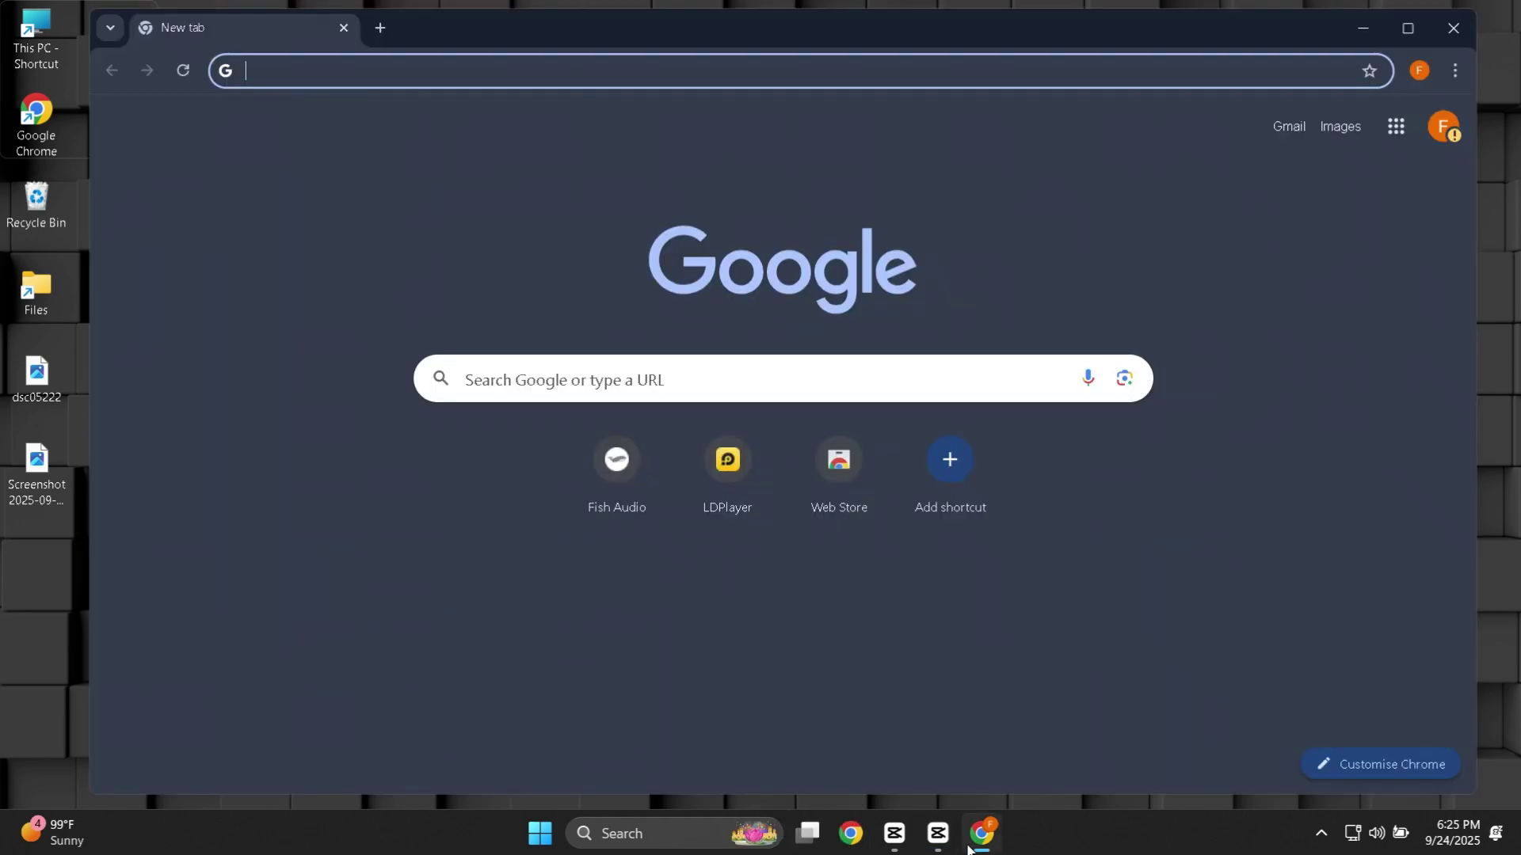
click(696, 79)
text(L)
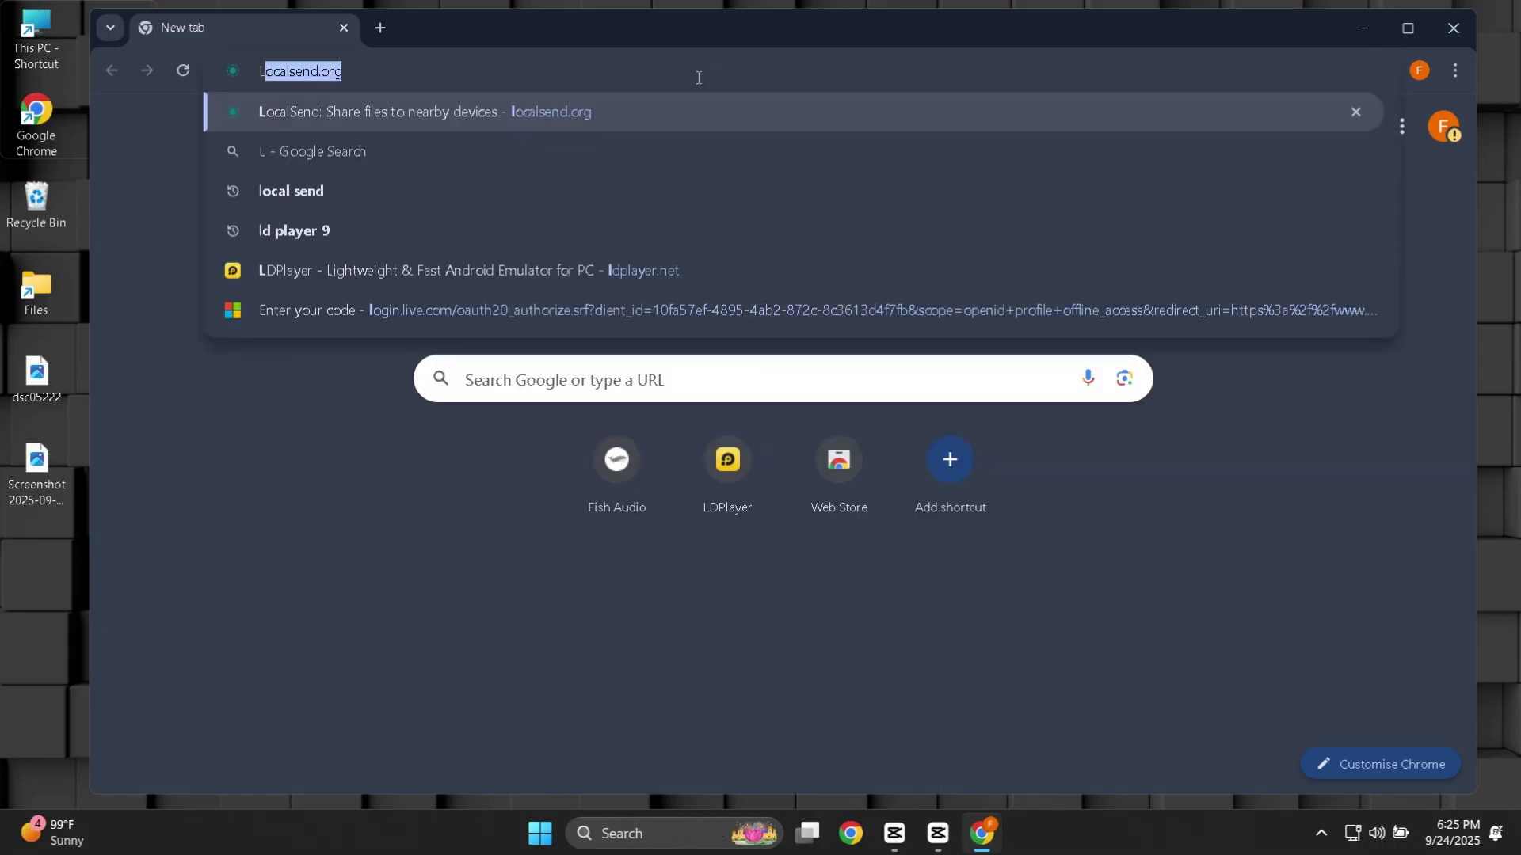
text(OCAL)
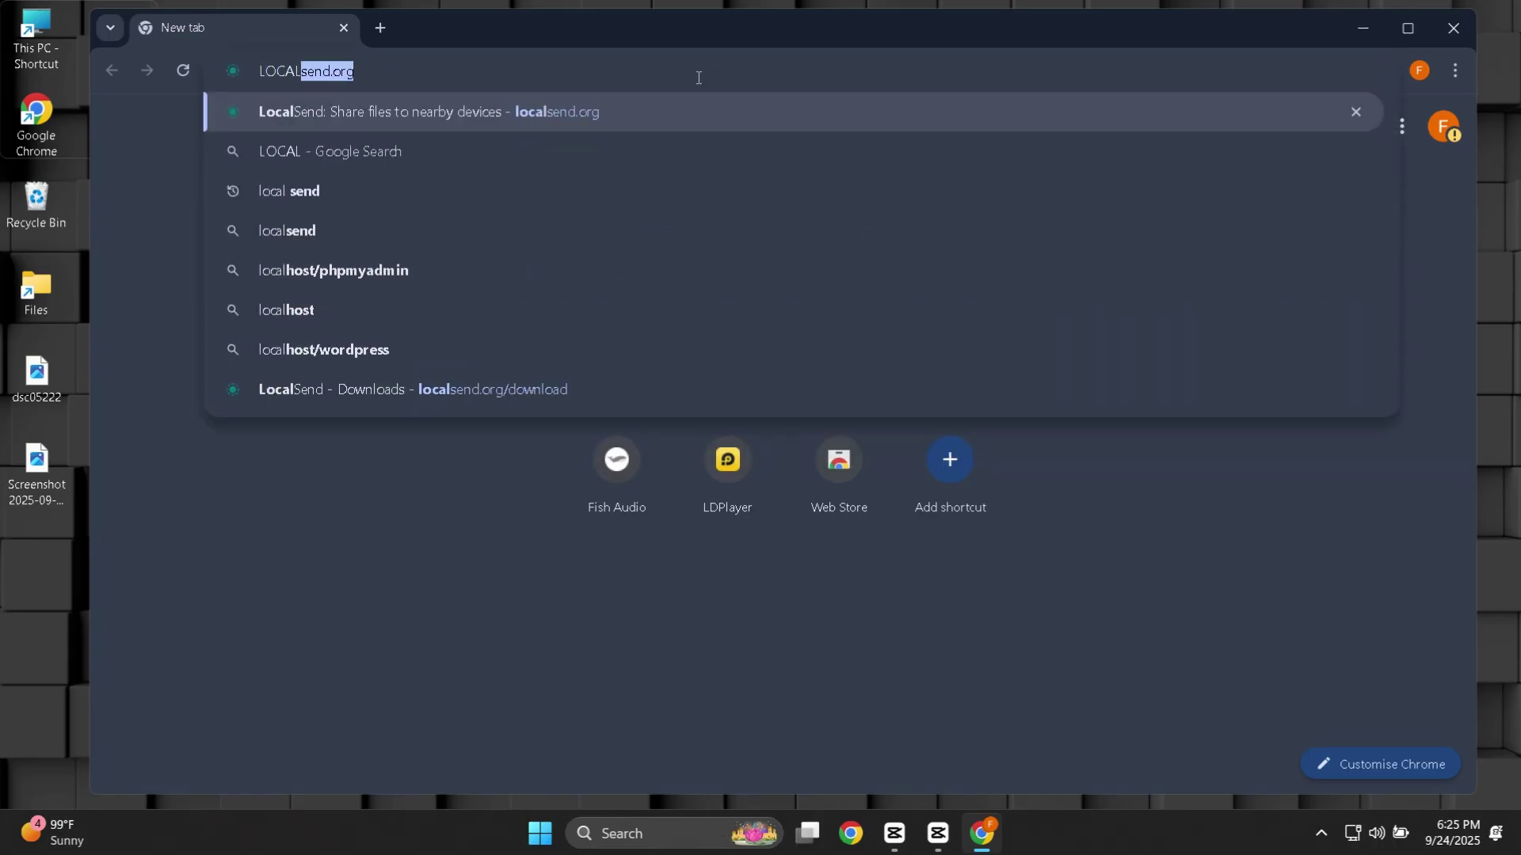
key(BackSpace)
text(SEND)
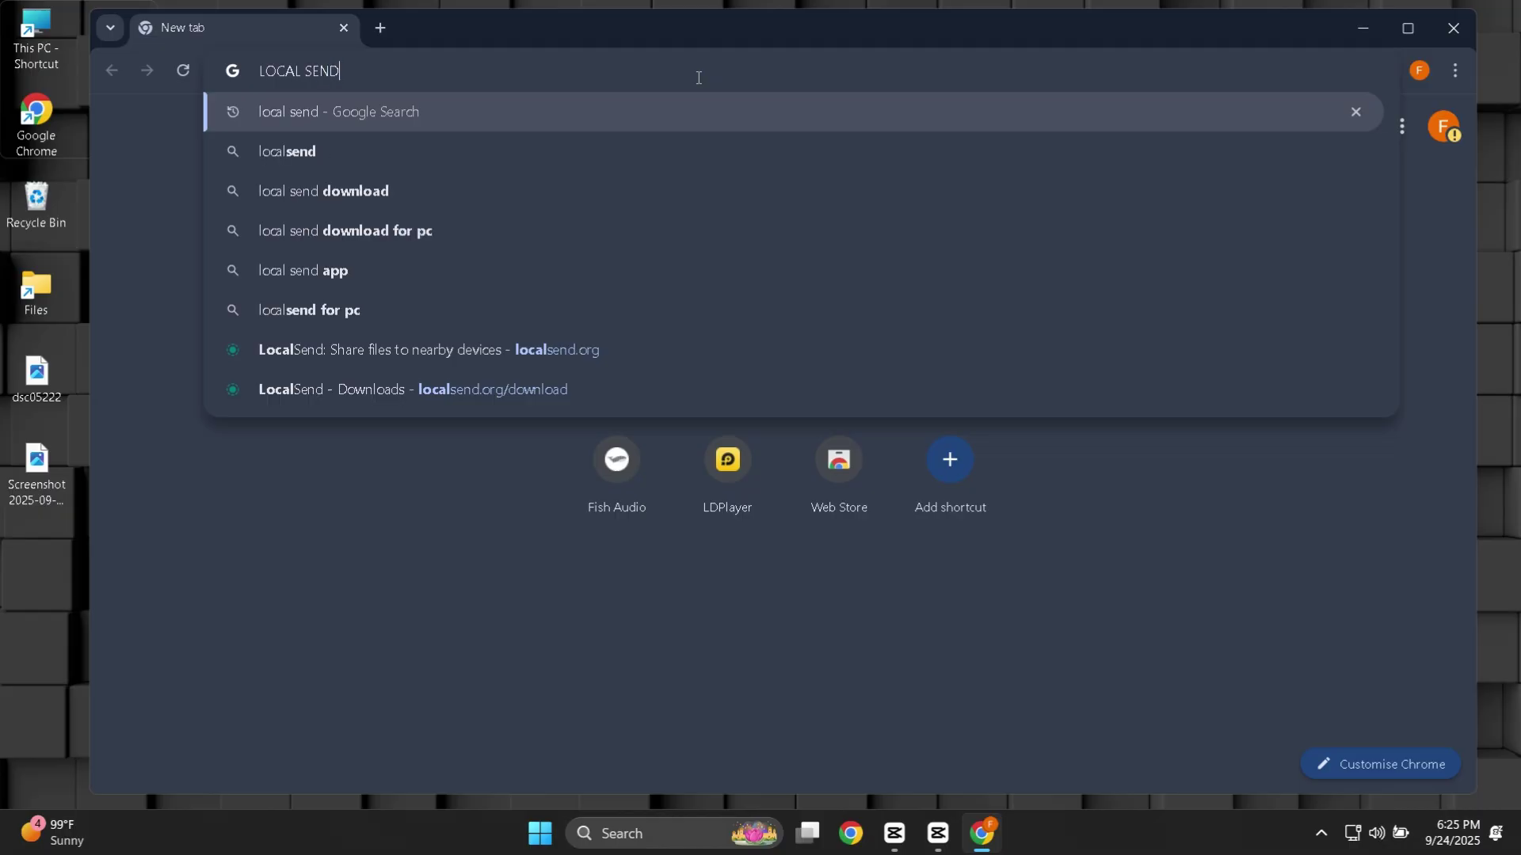
key(Return)
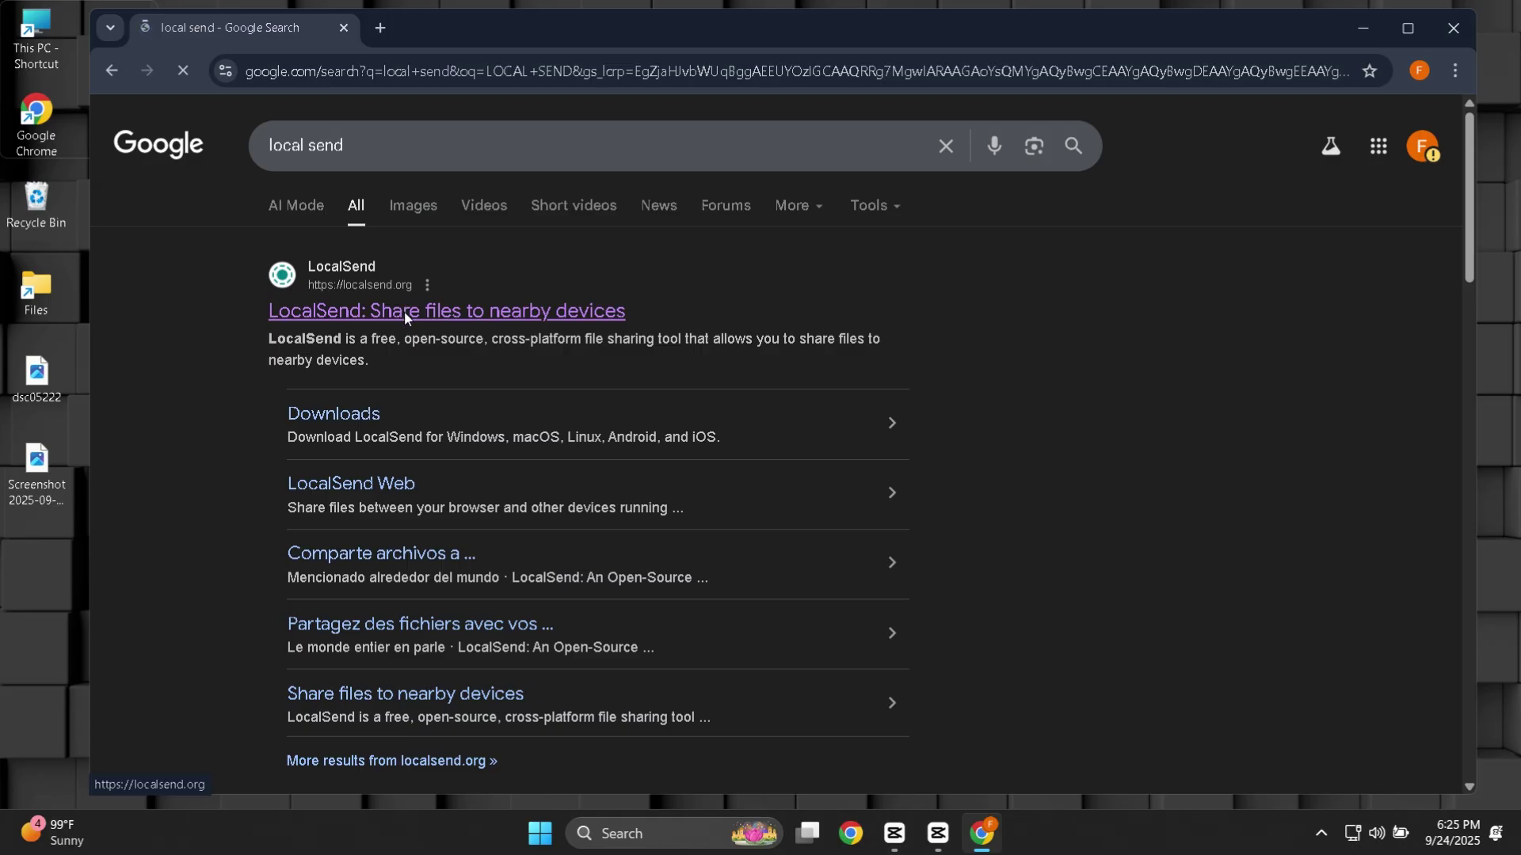
Open localsend.org, go to its Downloads page and download the Windows EXE installer
click(406, 313)
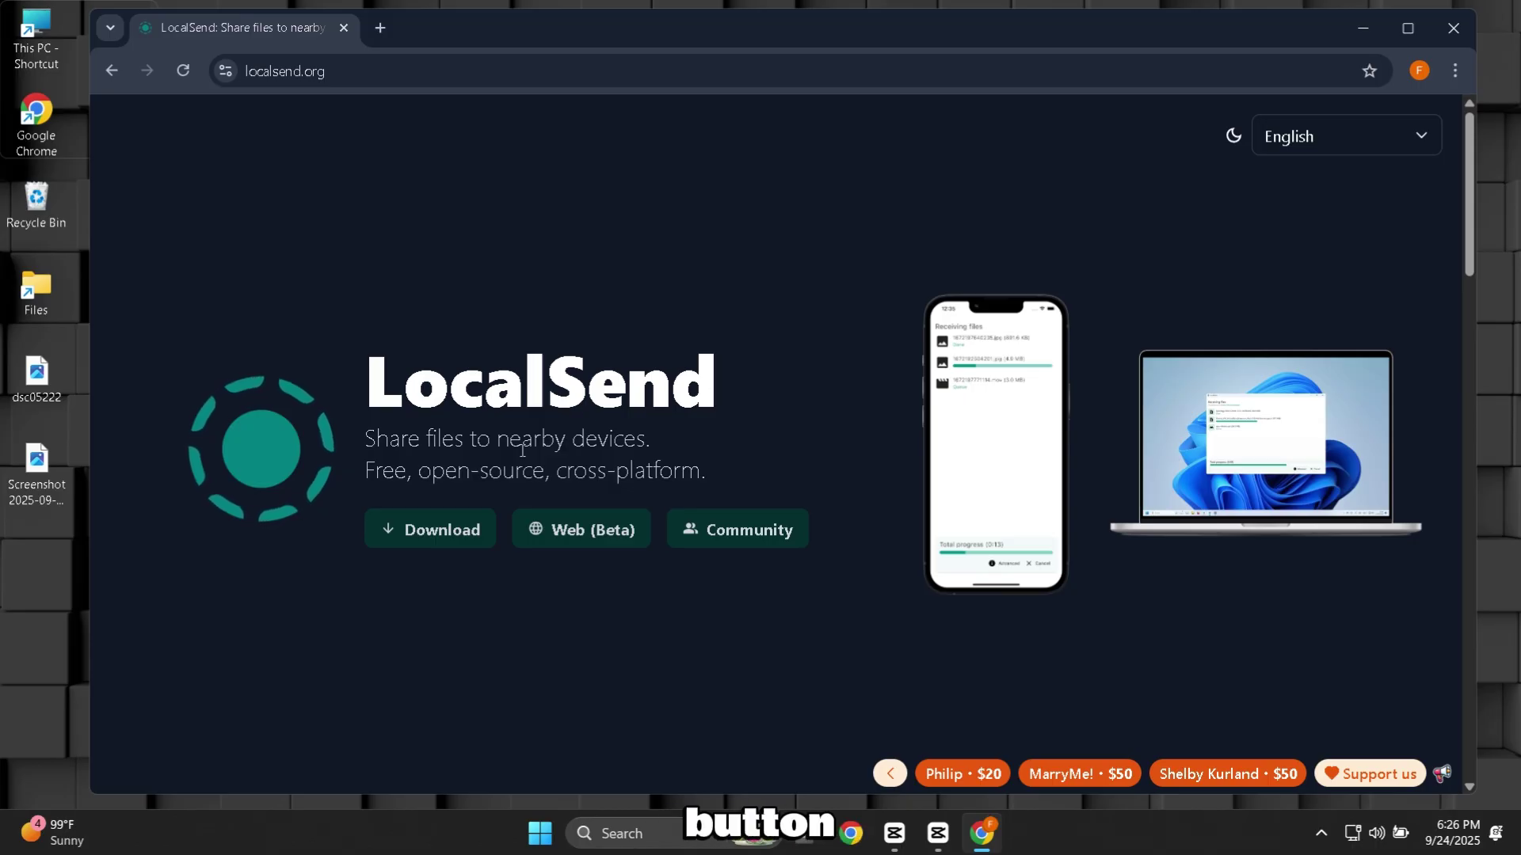
click(453, 538)
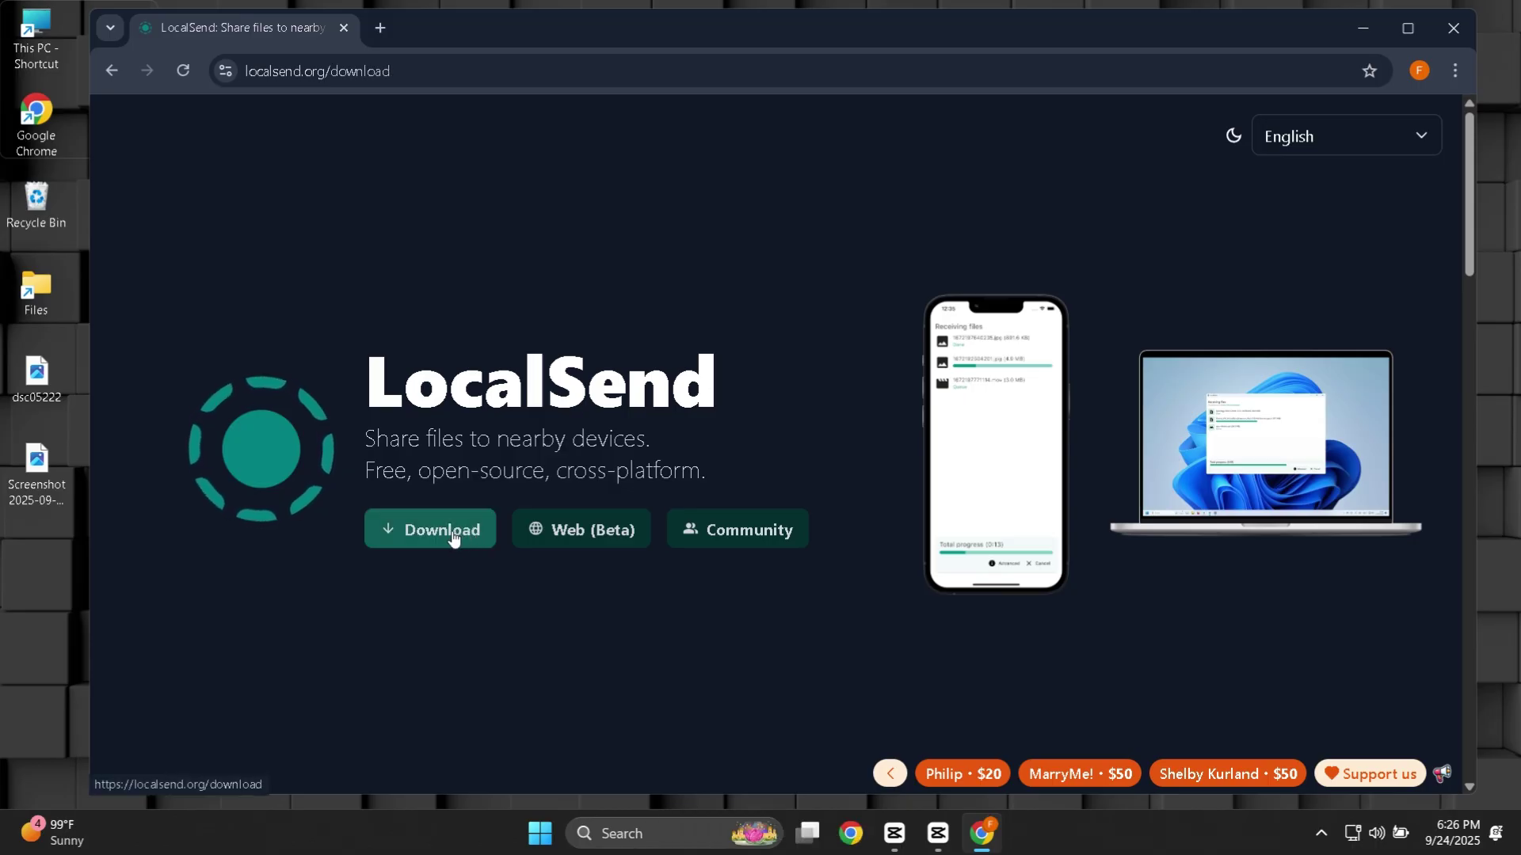
scroll(507, 462, down, 2)
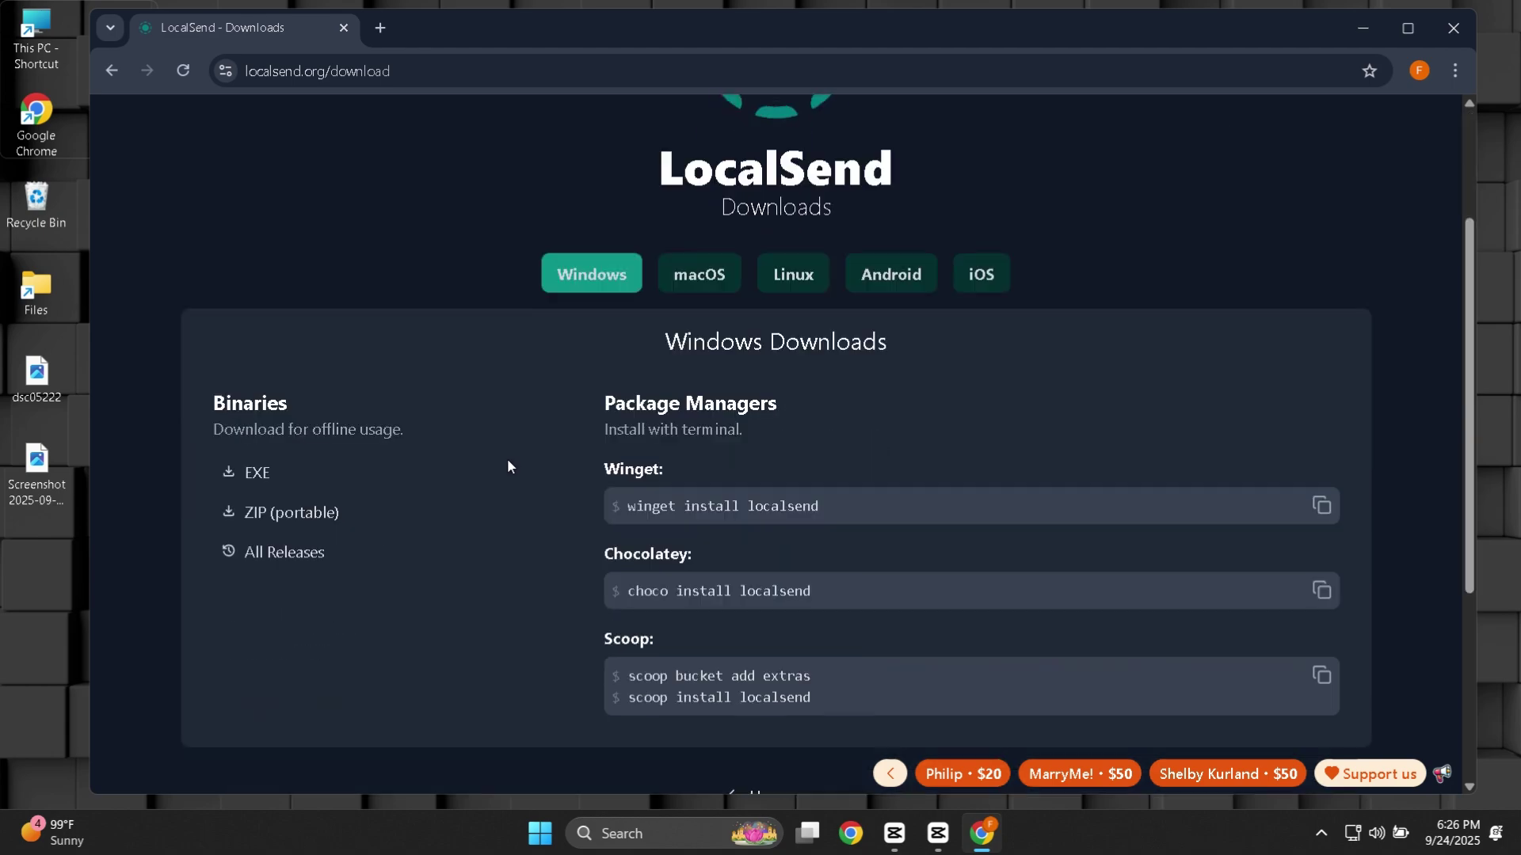
scroll(507, 459, down, 1)
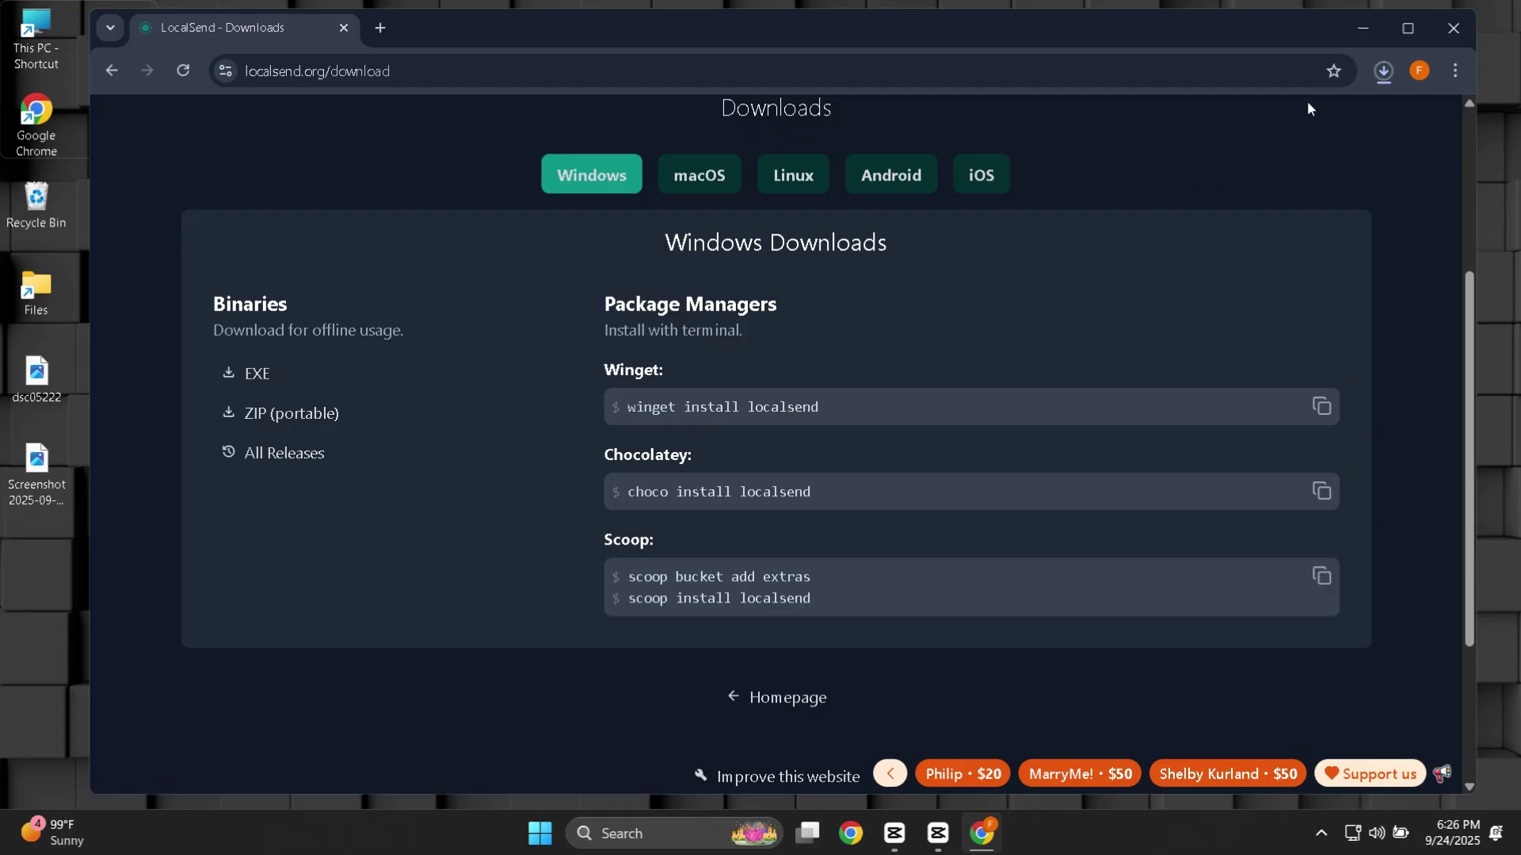
click(1374, 78)
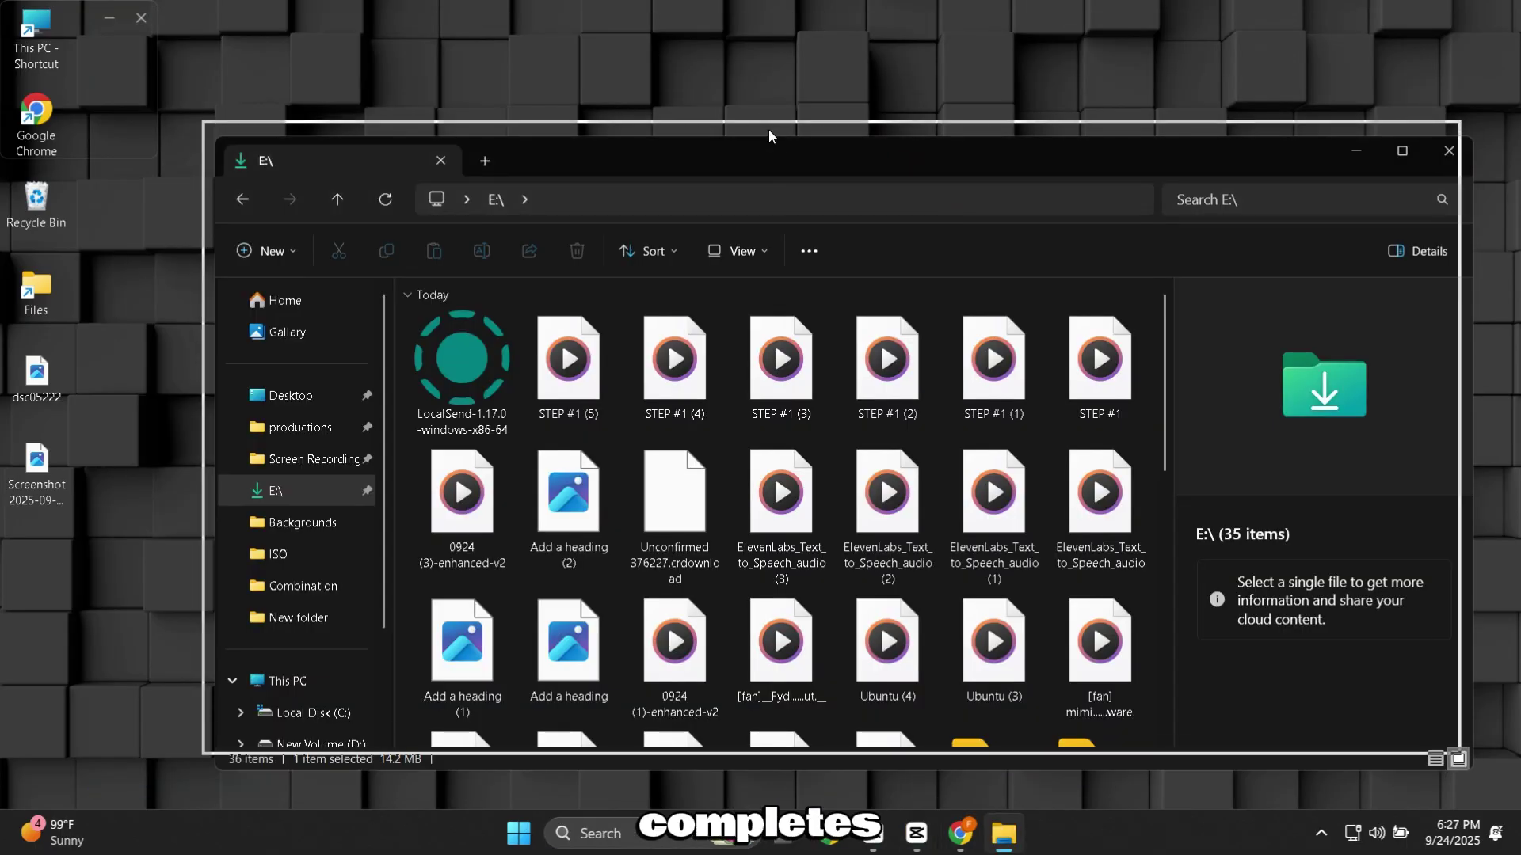
Run LocalSend-1.17.0-windows-x86-64 from E:\ and allow it through the UAC prompt
drag(770, 142, 744, 93)
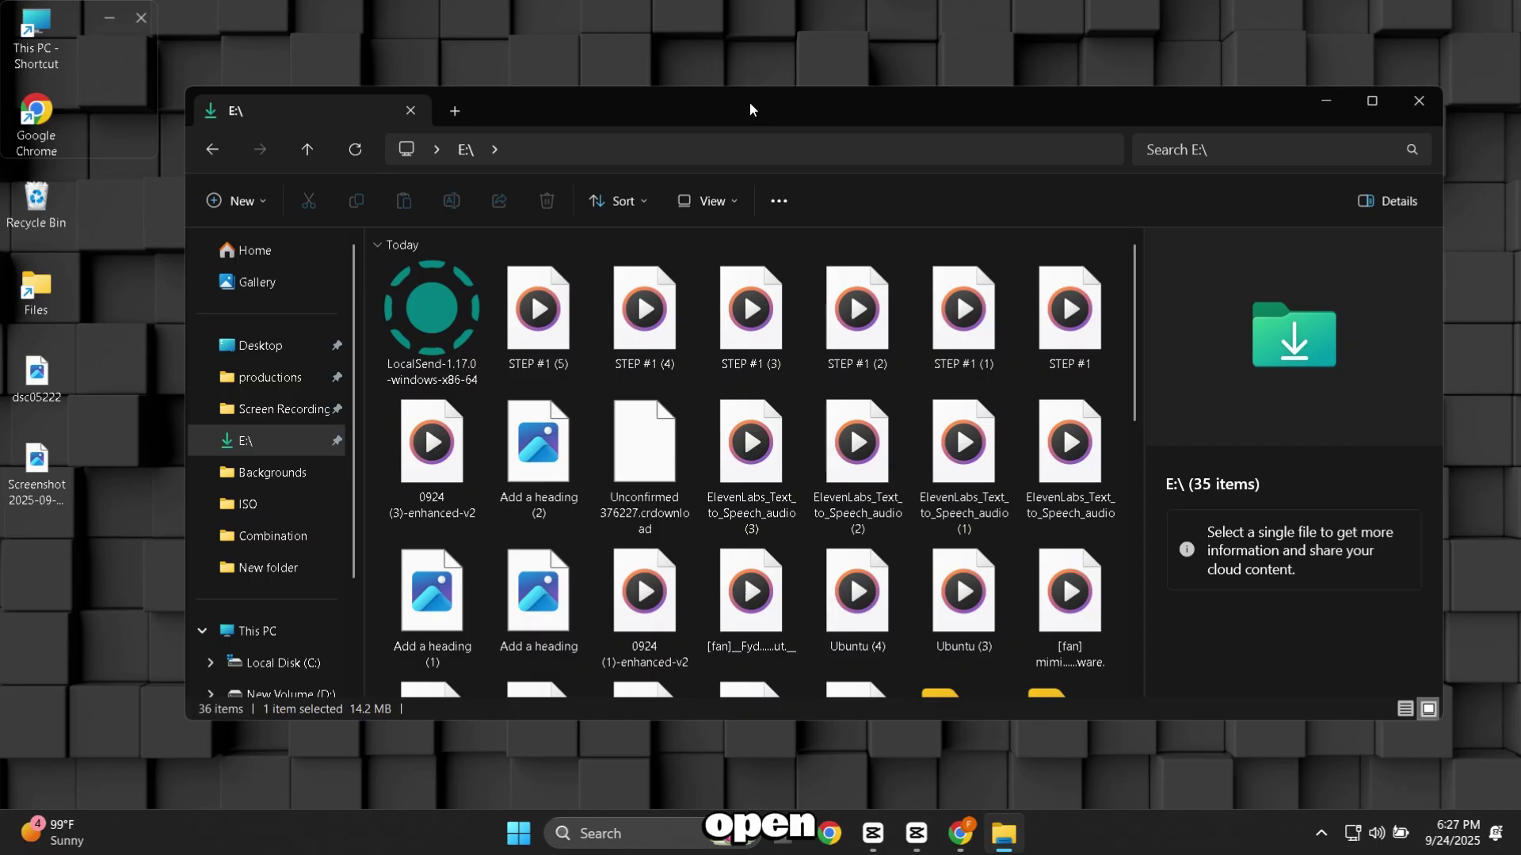
click(441, 312)
right_click(442, 311)
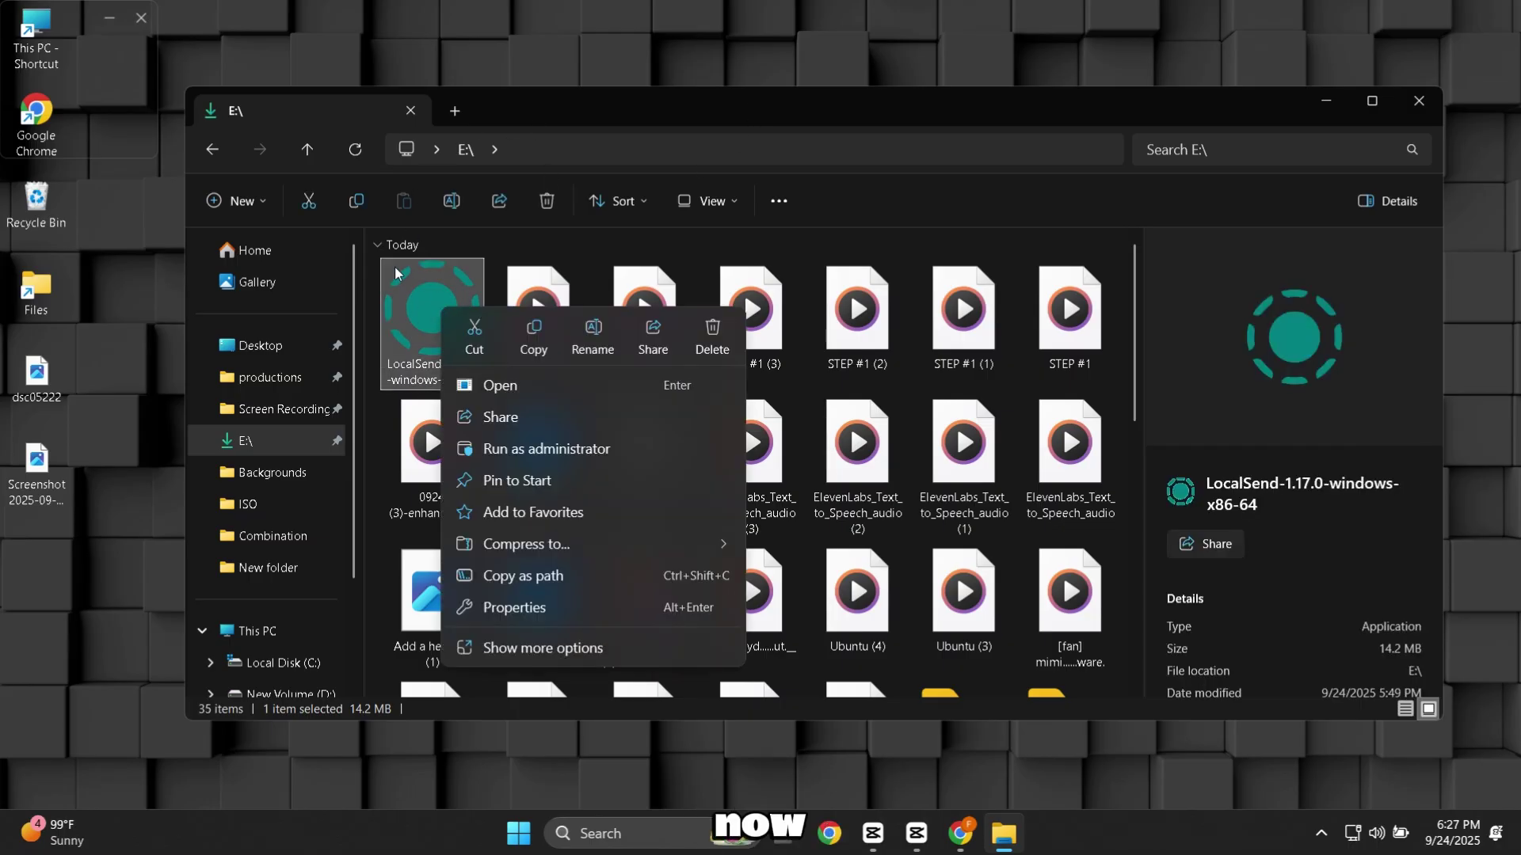
click(496, 387)
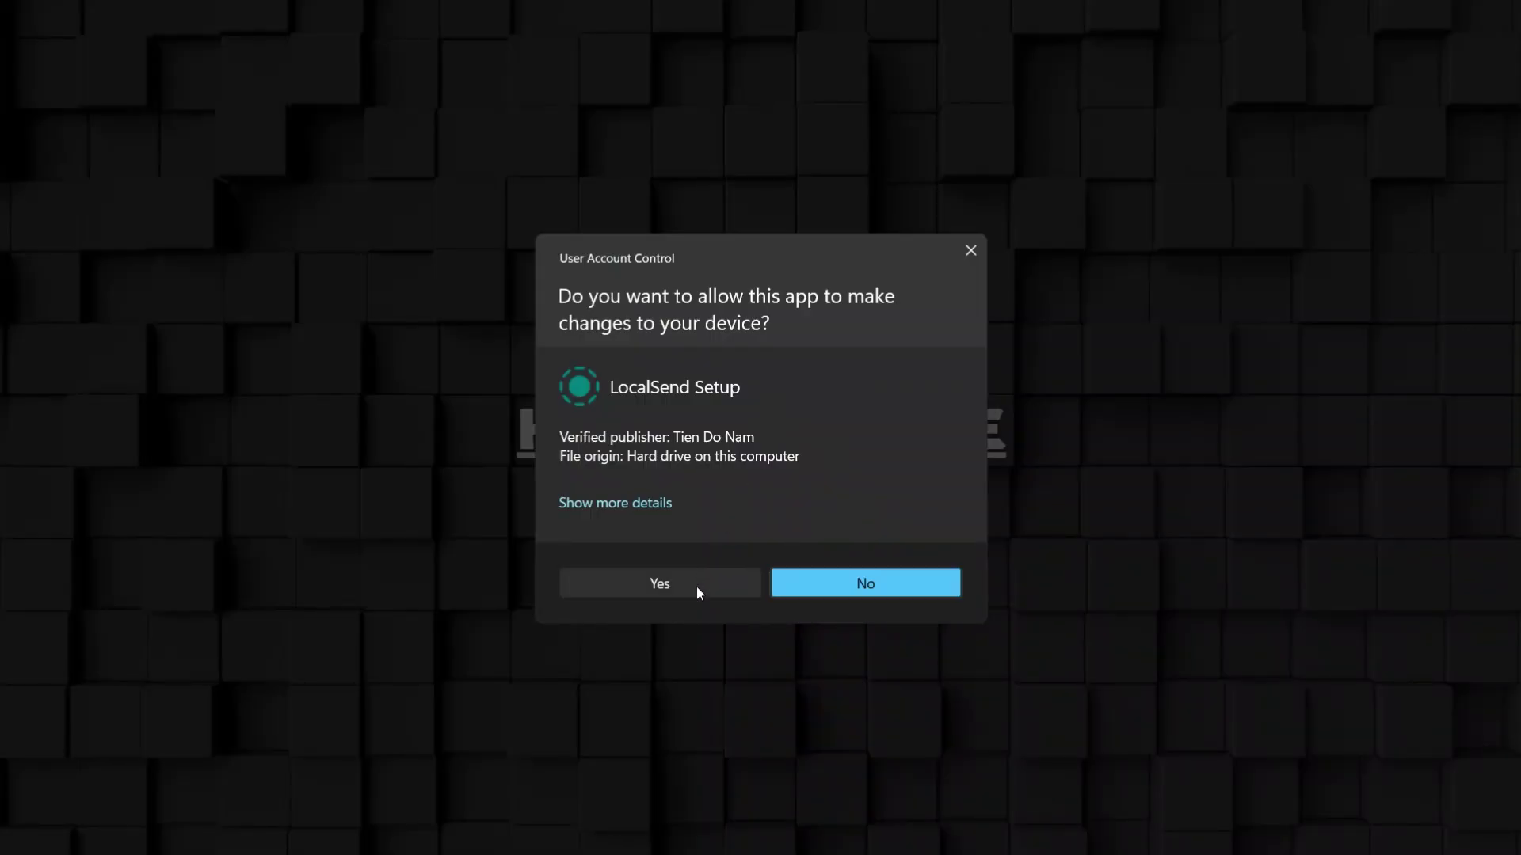
click(693, 588)
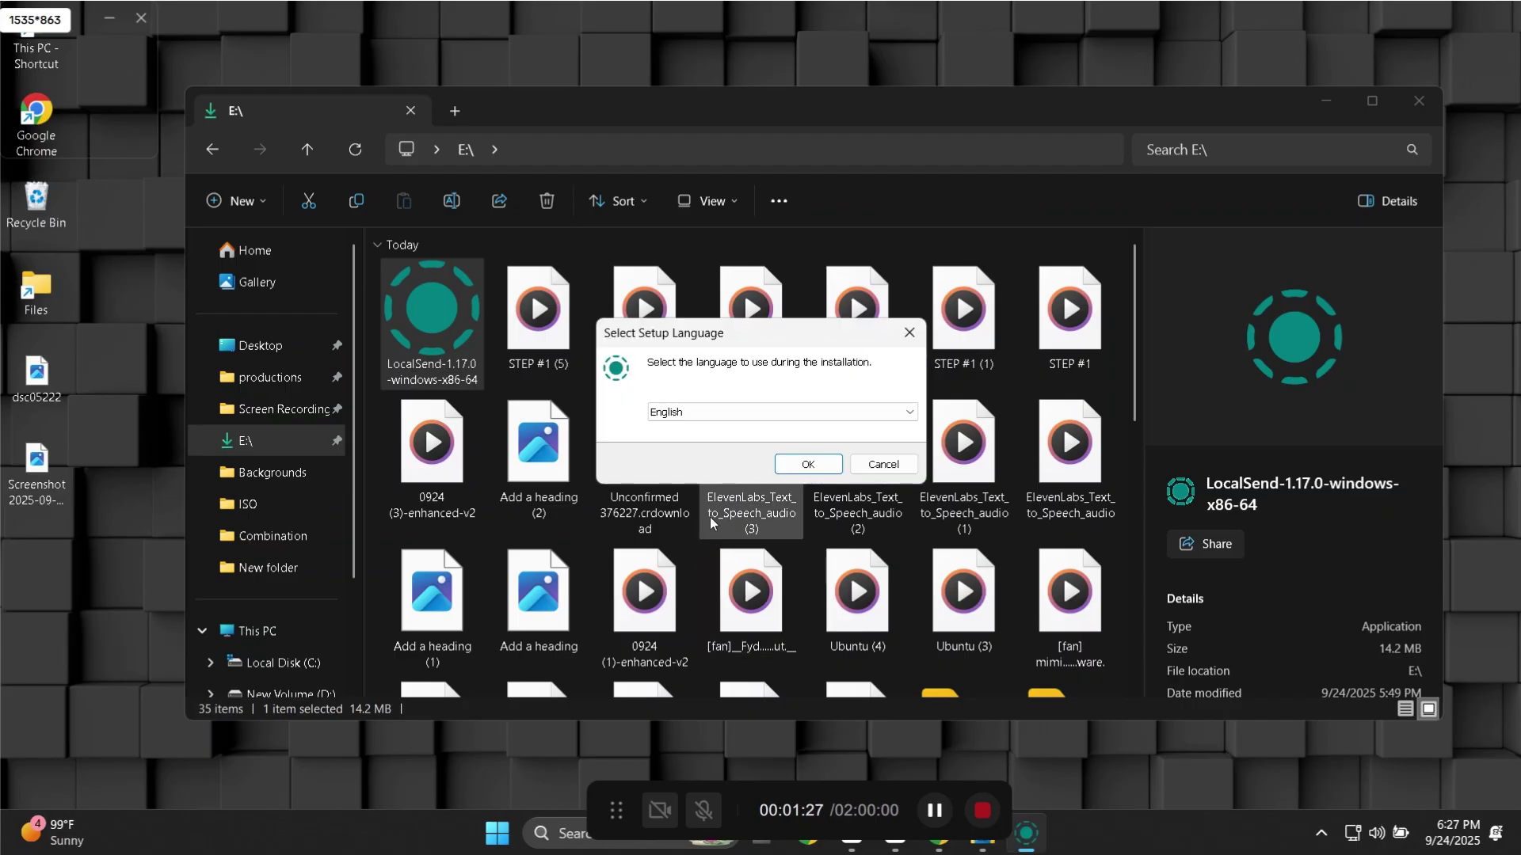
Confirm English as the setup language to start the LocalSend wizard
click(1342, 98)
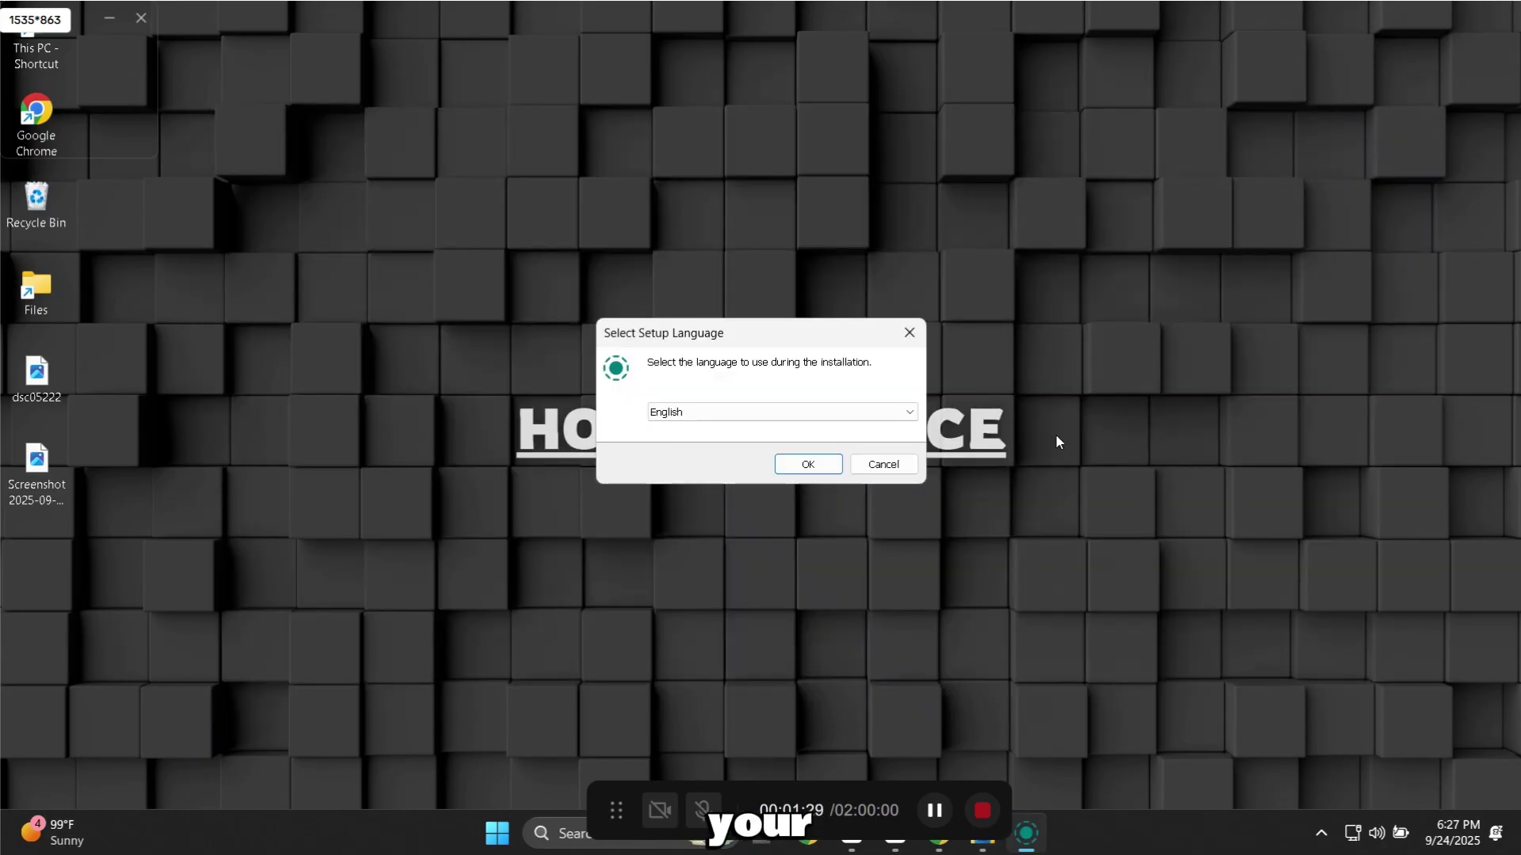
click(819, 414)
click(820, 421)
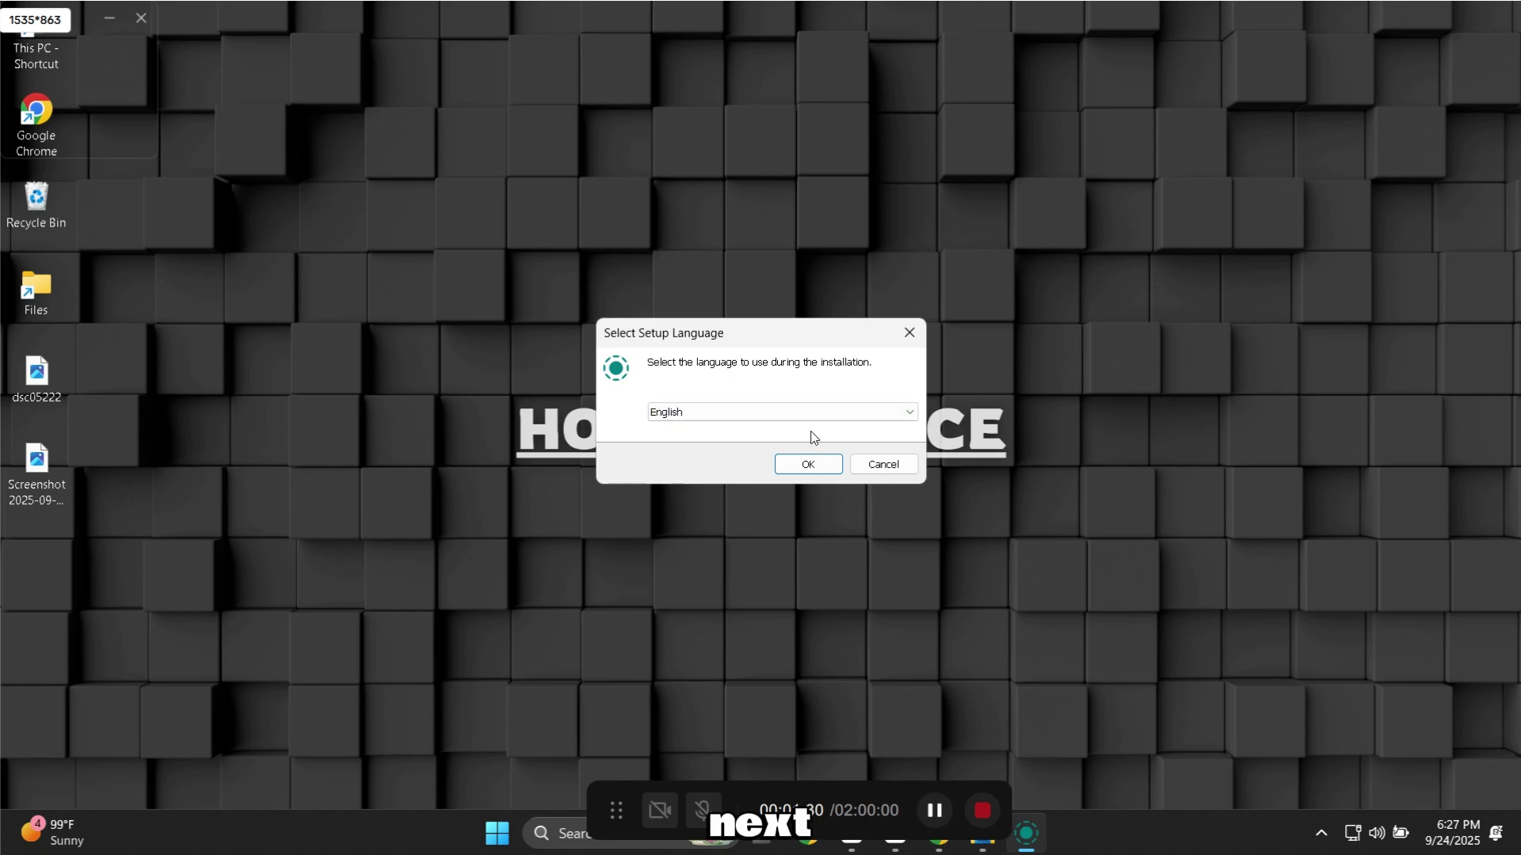
click(809, 465)
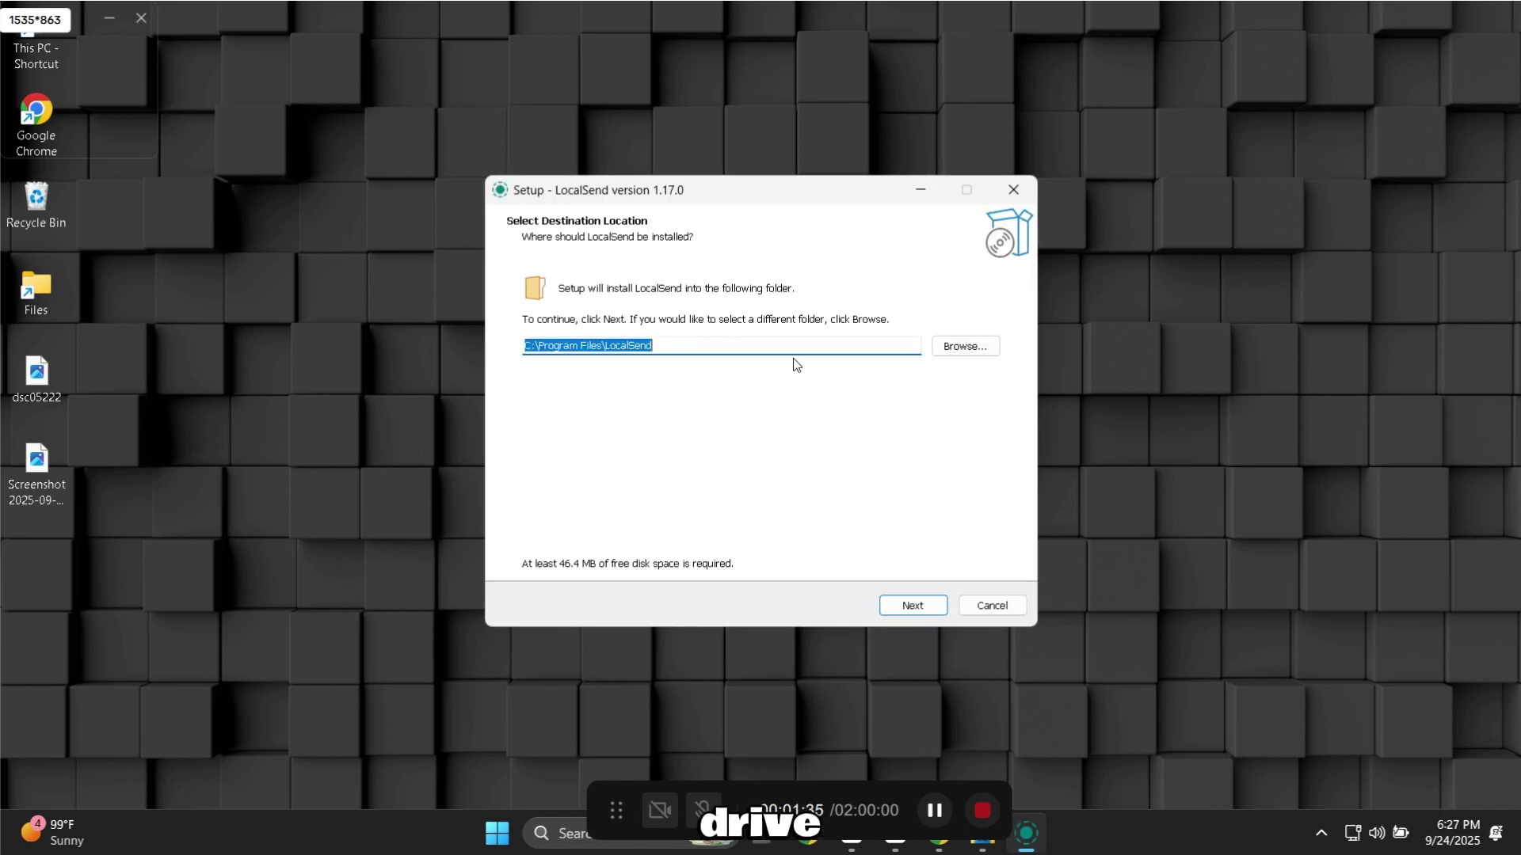
Install to the default C:\Program Files\LocalSend folder with a desktop shortcut
click(911, 606)
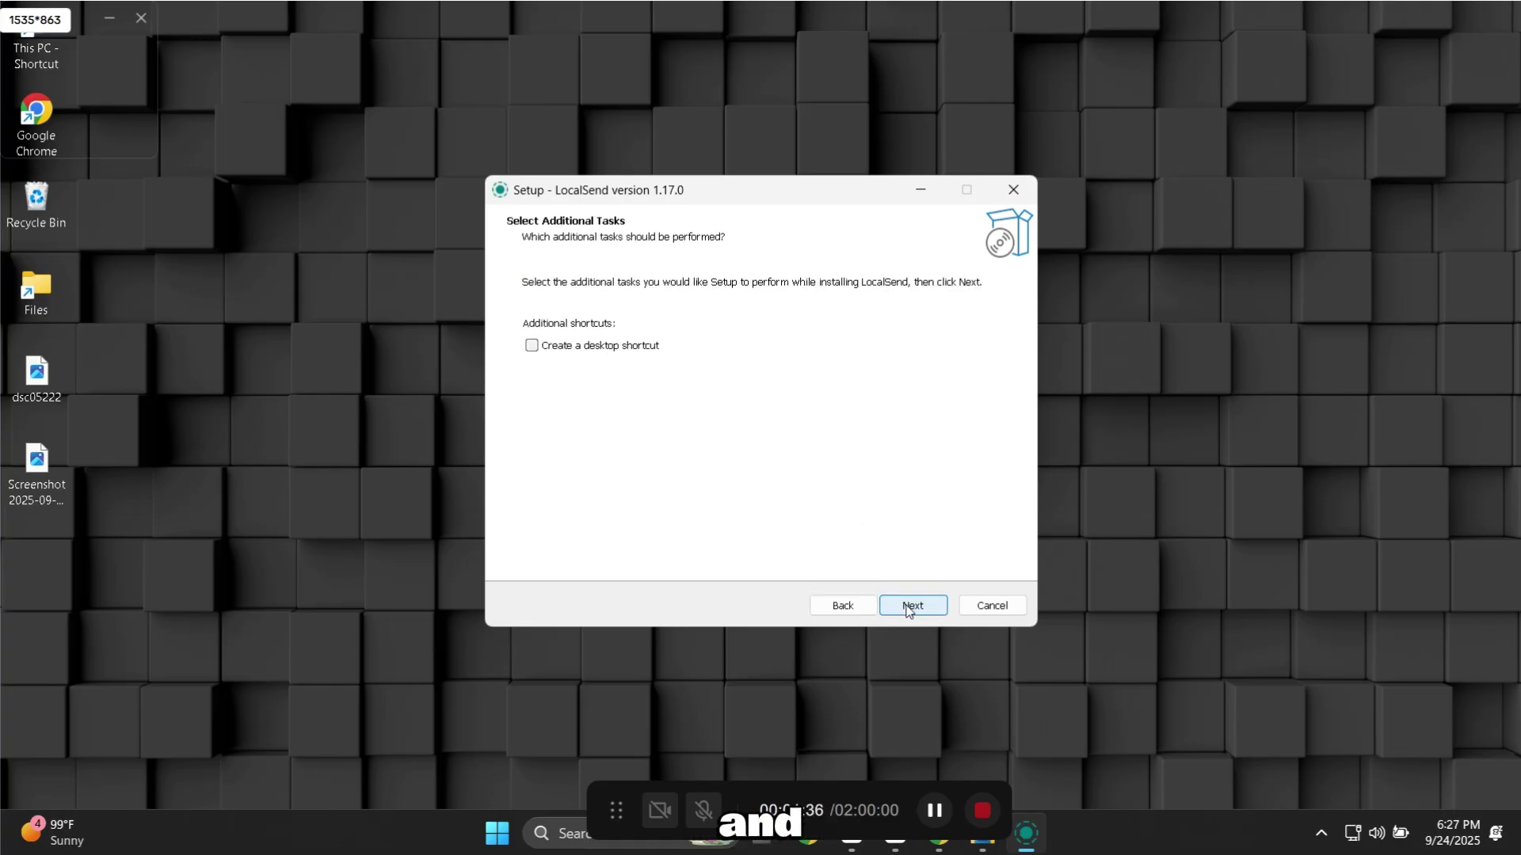
click(616, 345)
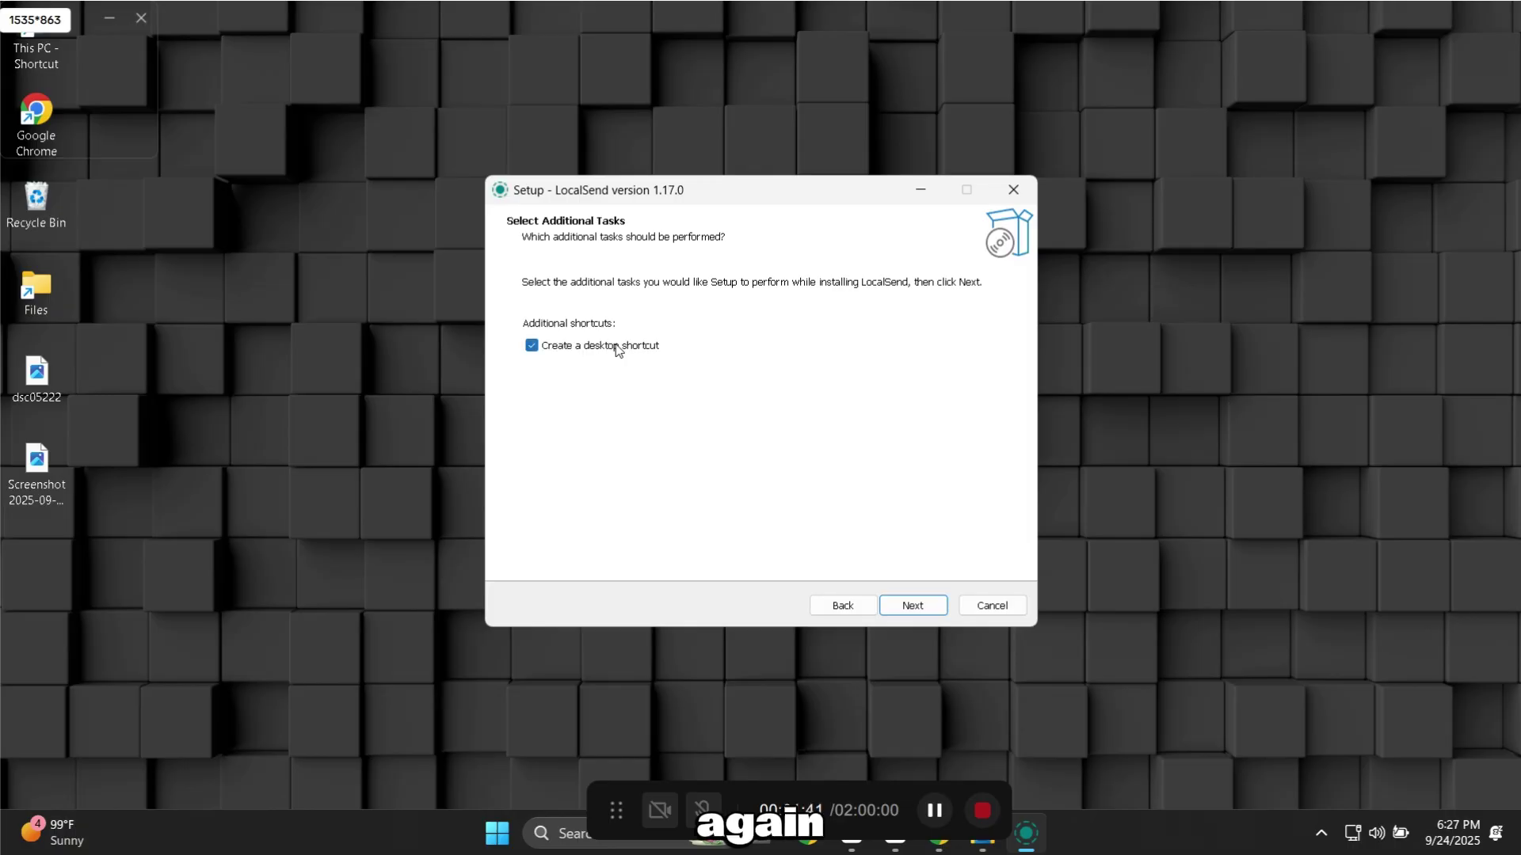
click(914, 606)
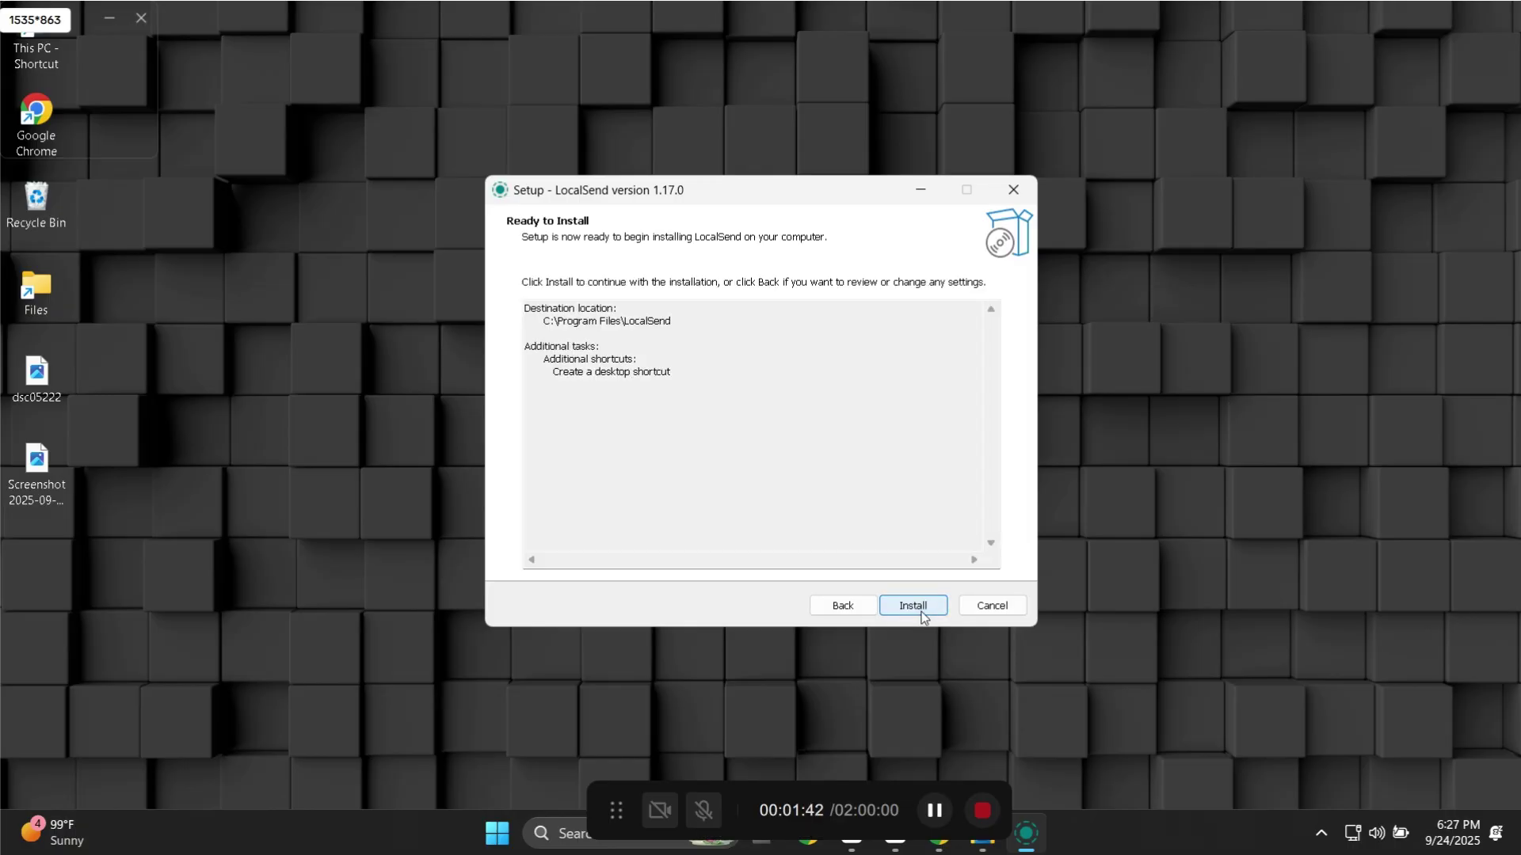
click(913, 610)
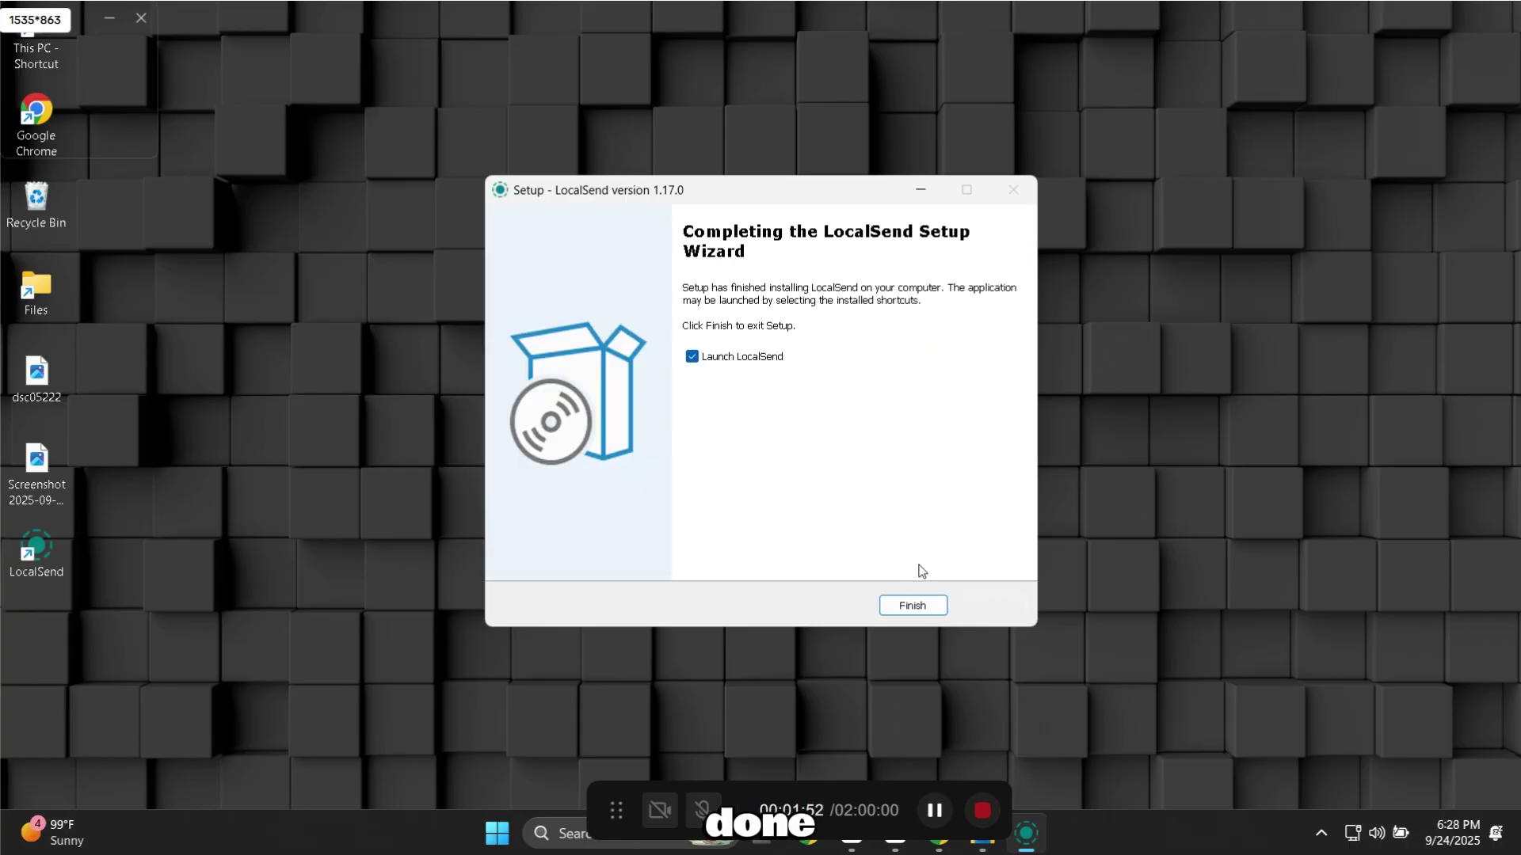
Finish setup, allow LocalSend on public and private networks, and view its Settings page
click(915, 606)
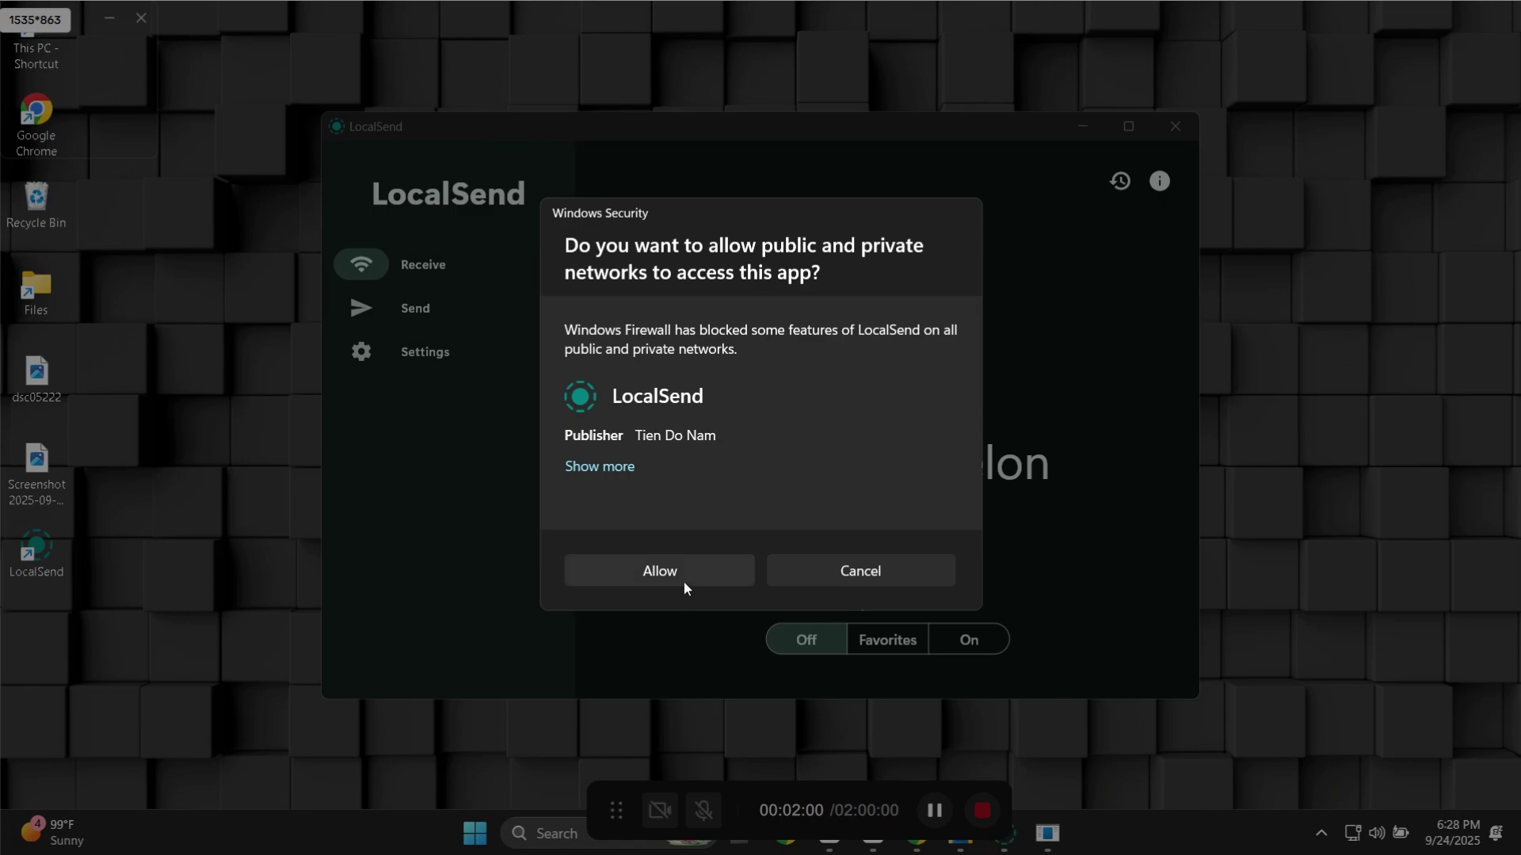
click(684, 581)
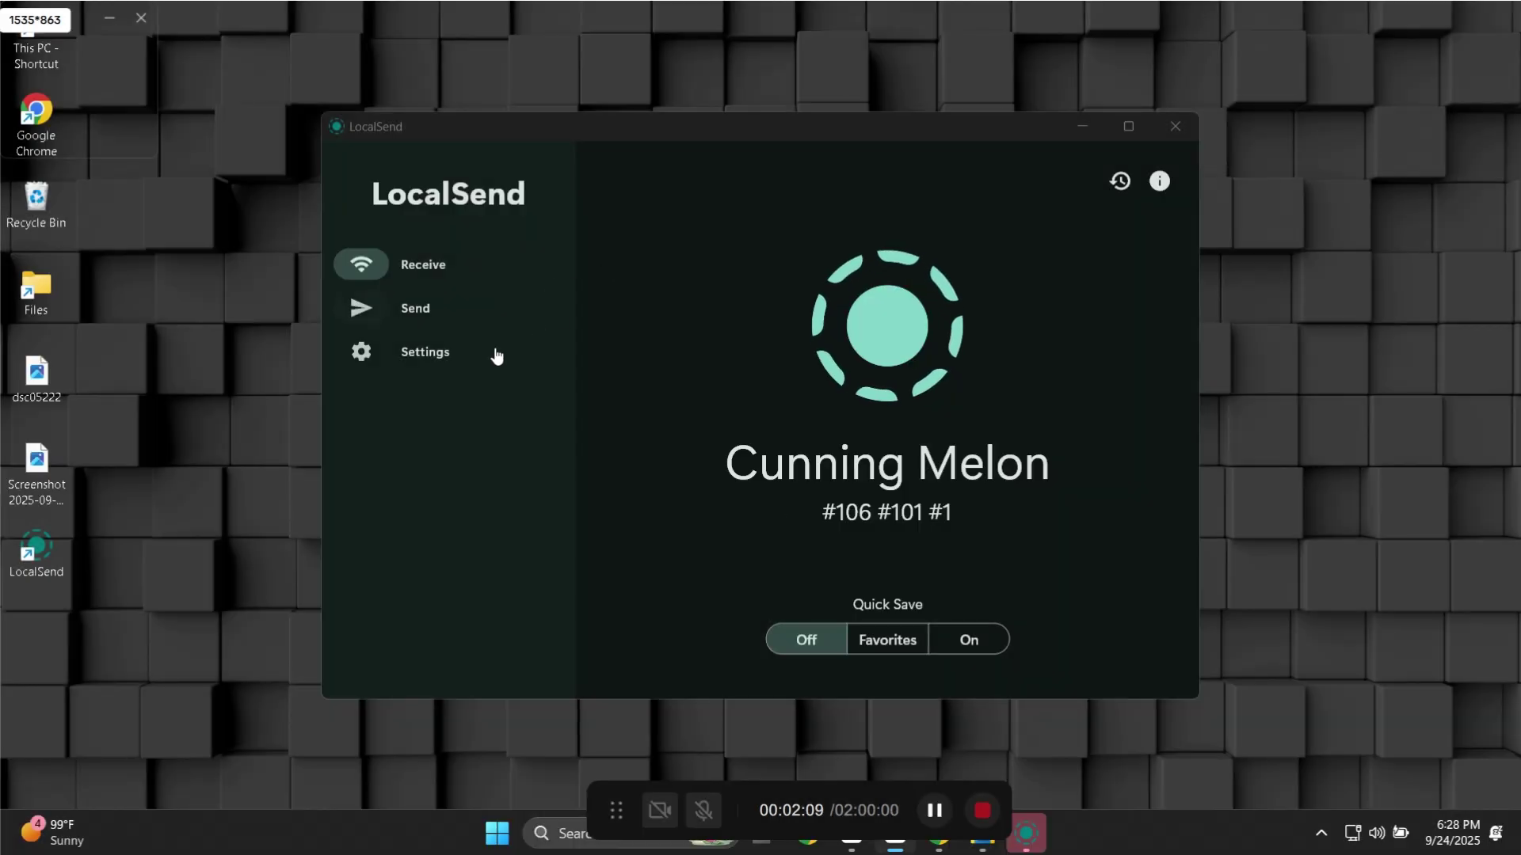
click(433, 356)
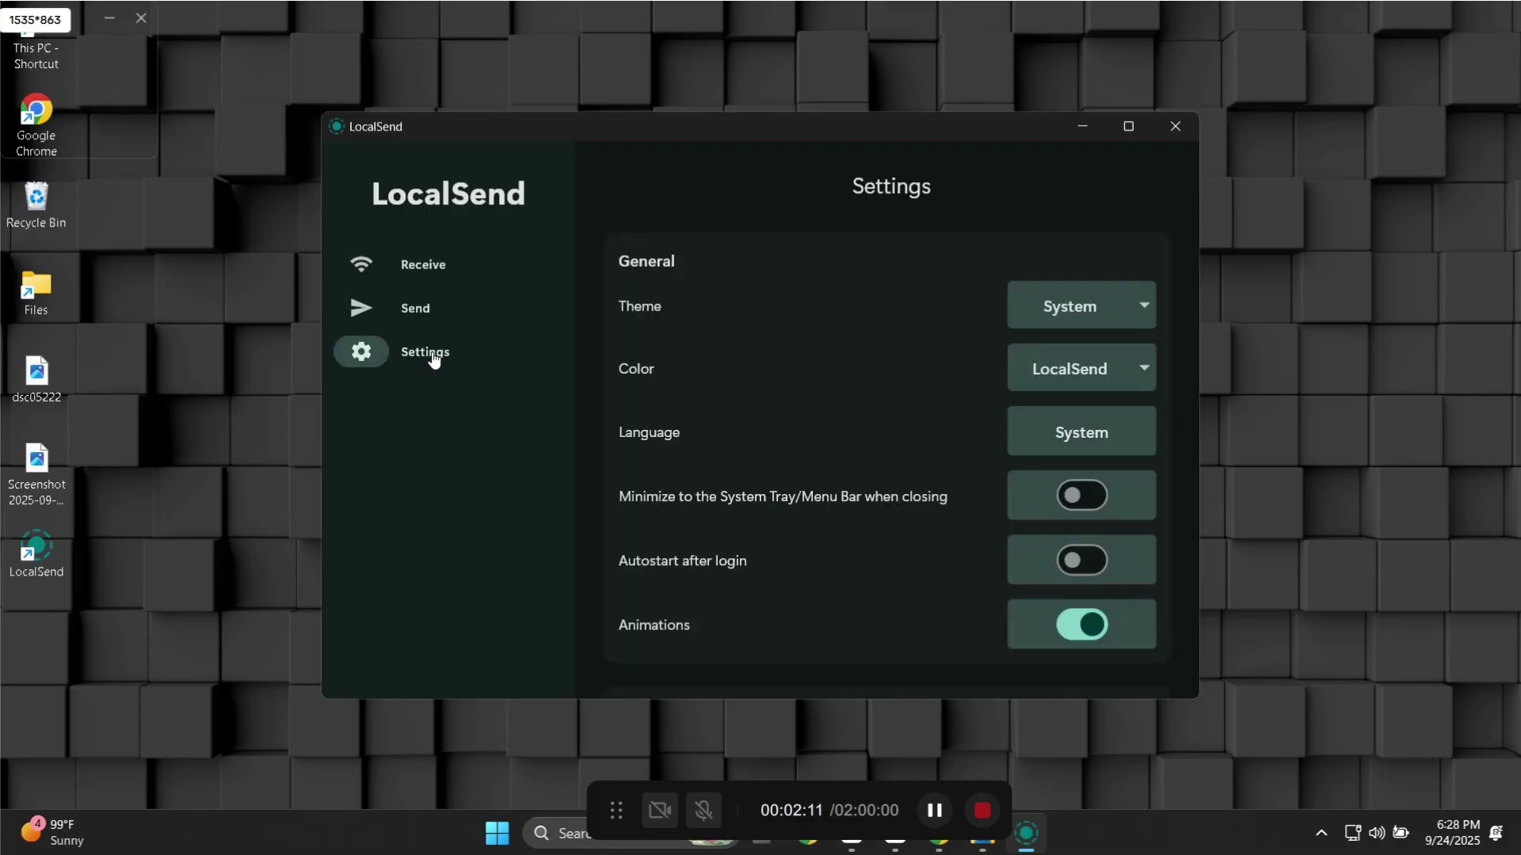
scroll(804, 546, down, 6)
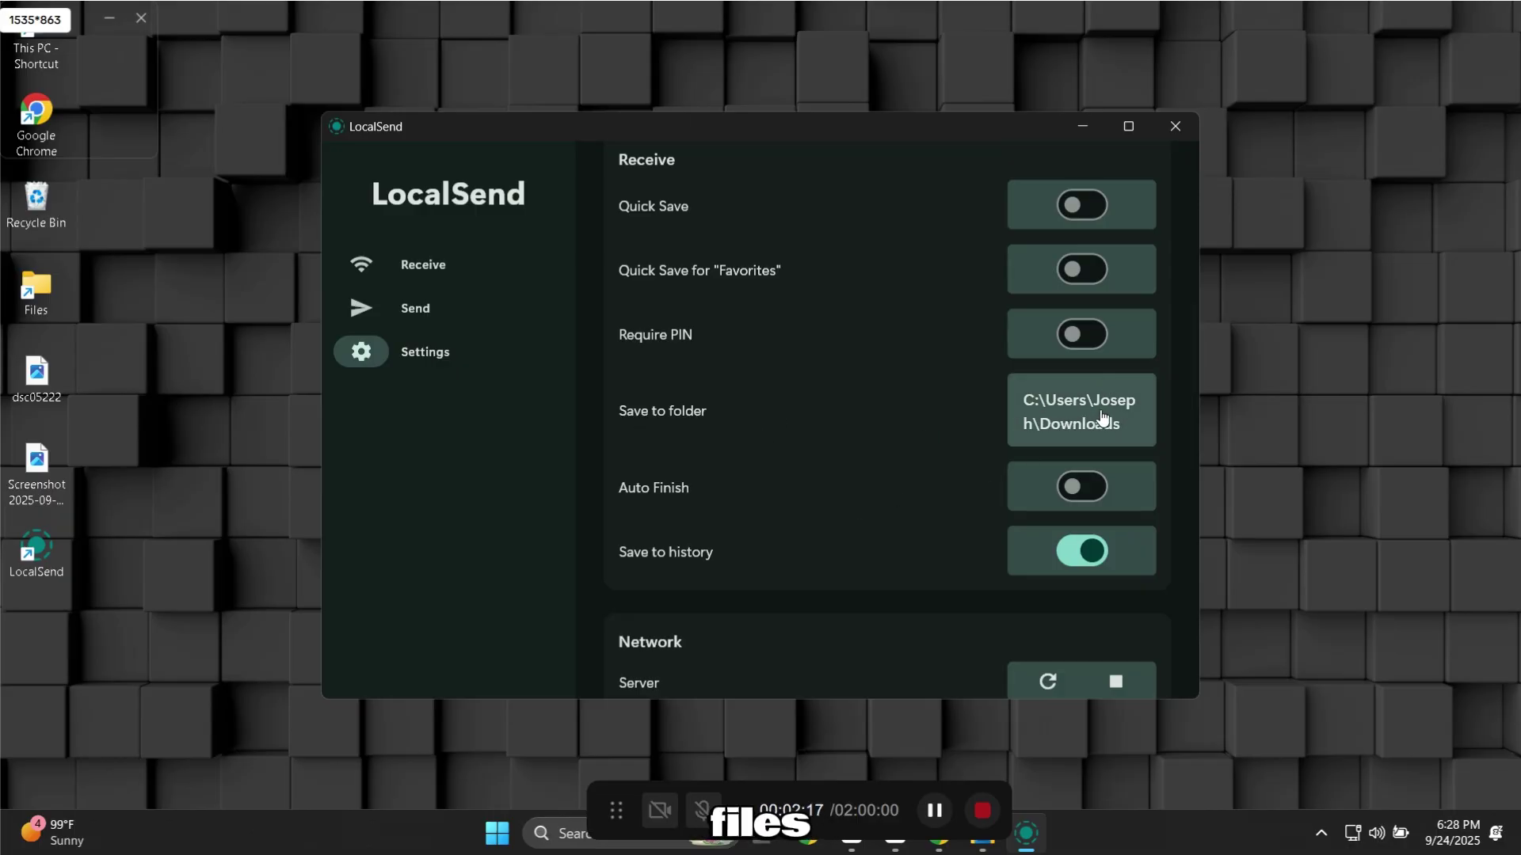
Change LocalSend's Save to folder setting from Downloads to Desktop
click(1066, 418)
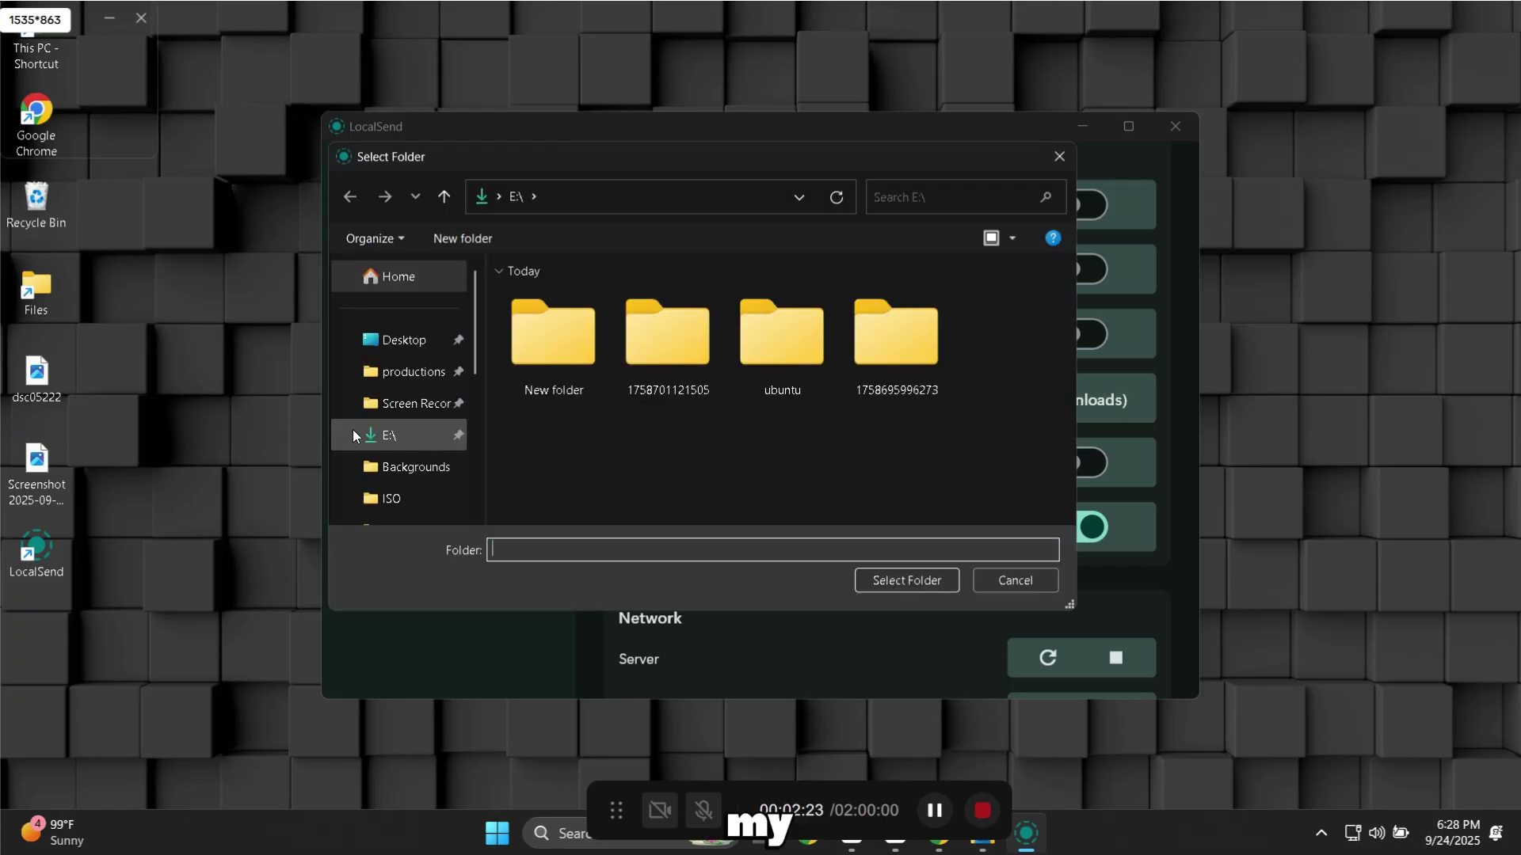
click(418, 347)
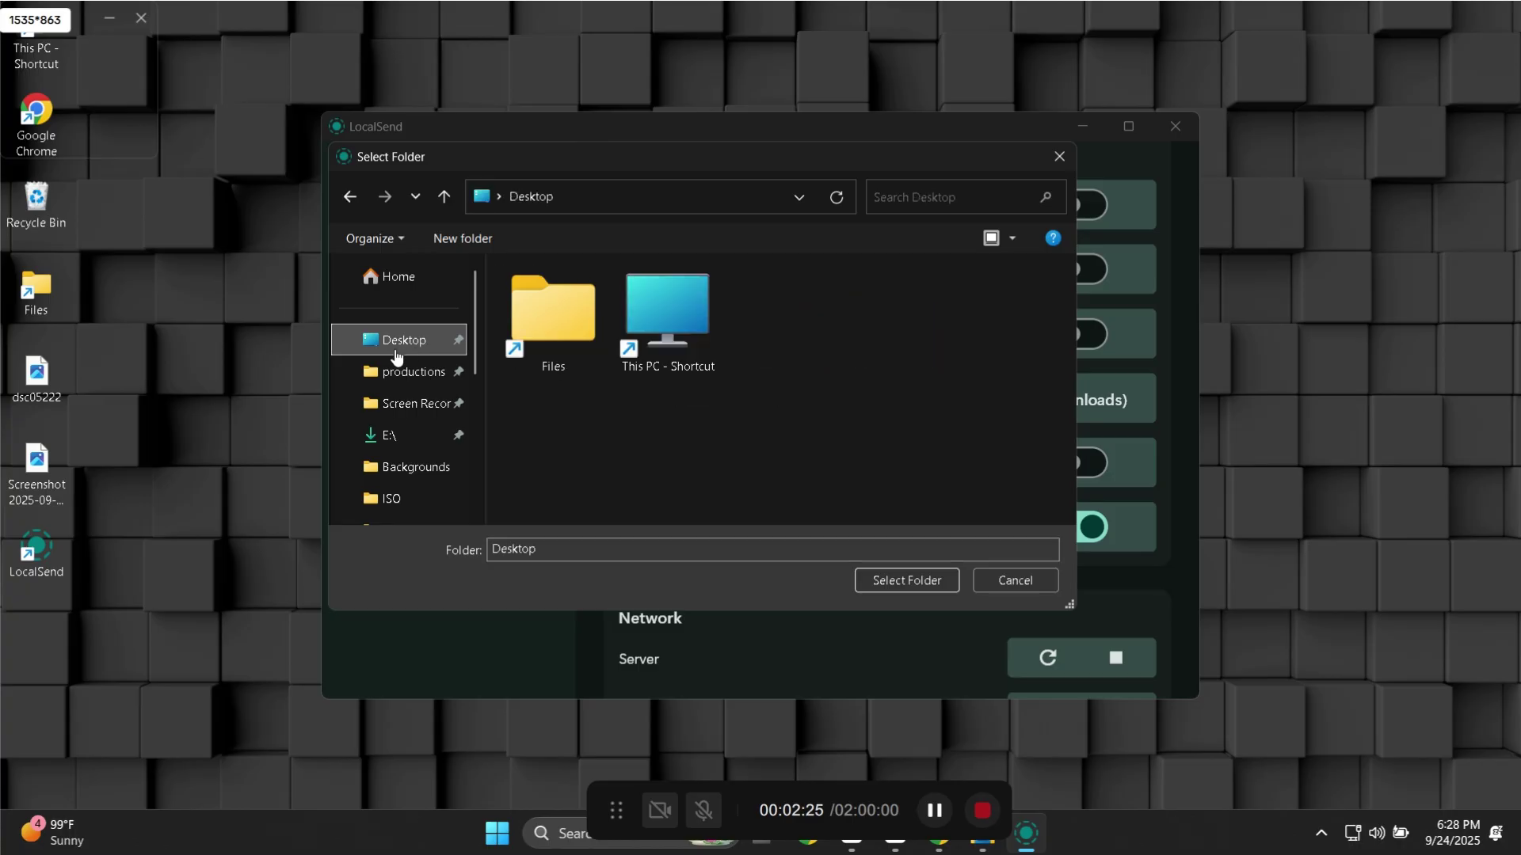
click(924, 582)
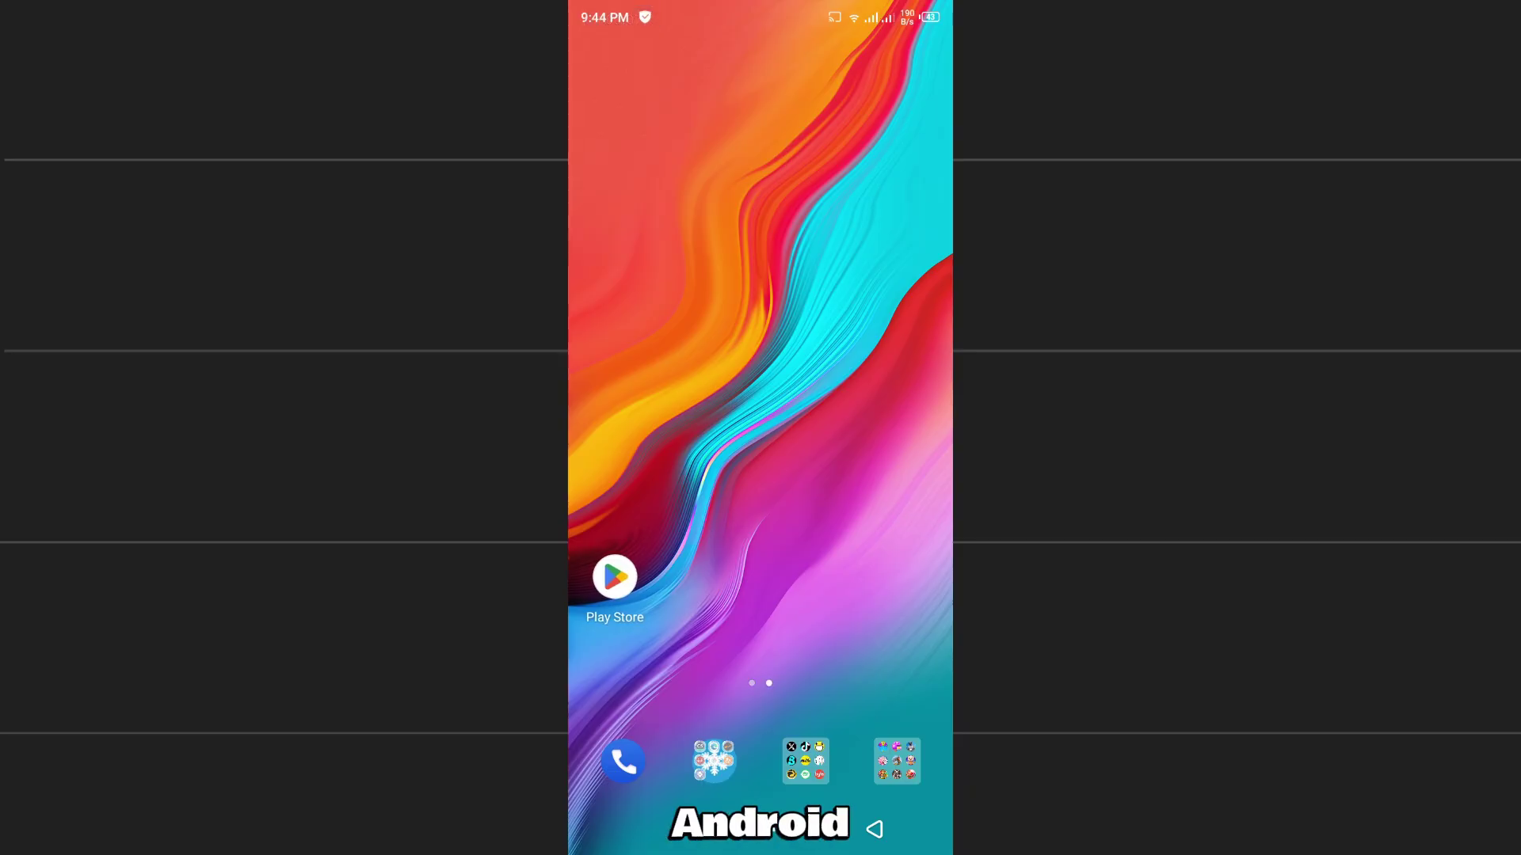
Search Play Store for 'local send' and install LocalSend: Transfer Files on the phone
click(607, 577)
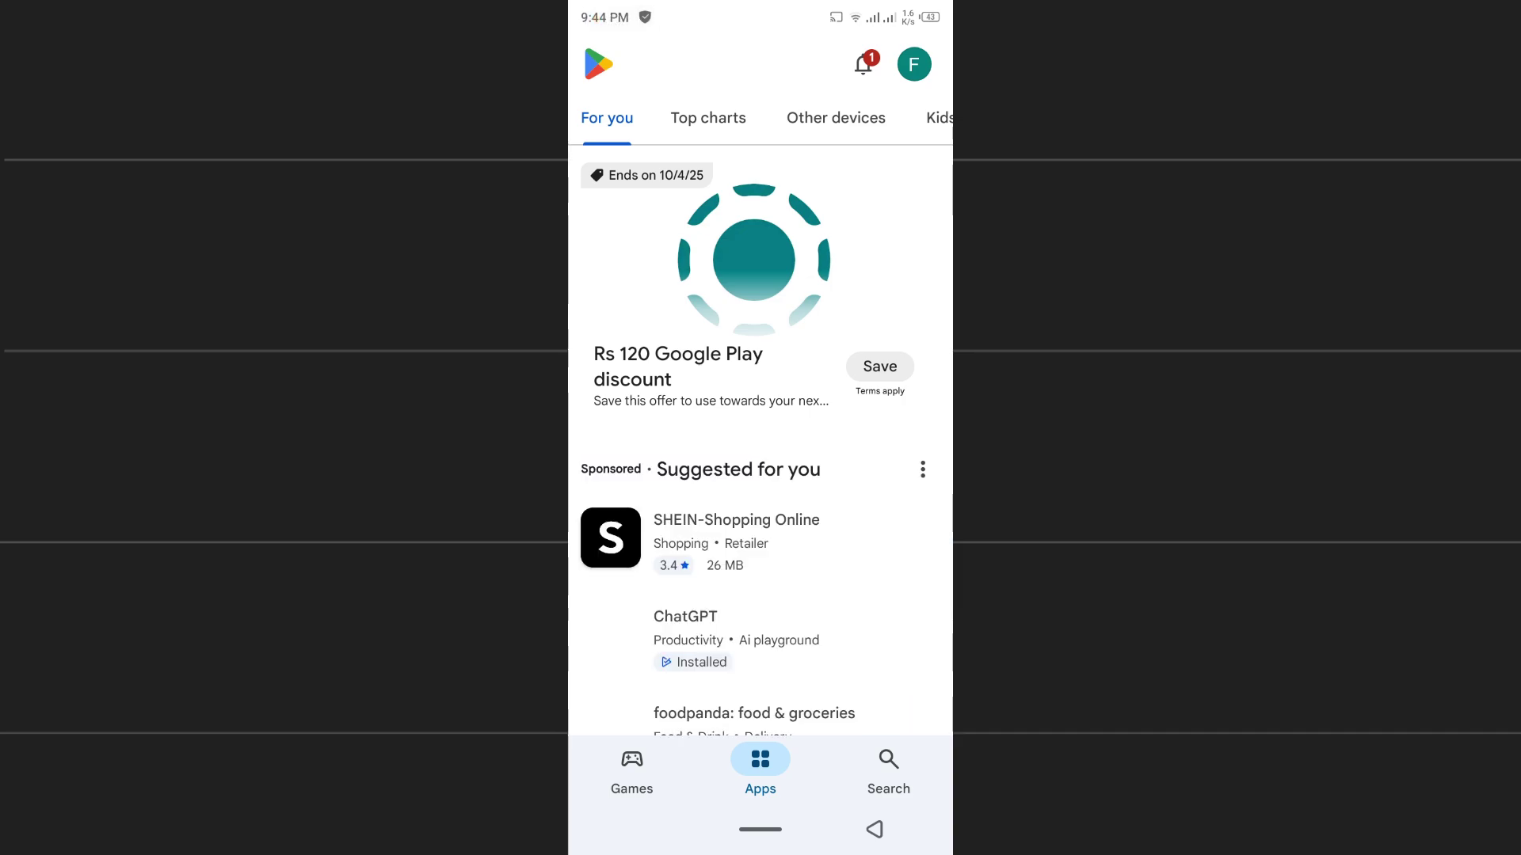
click(888, 762)
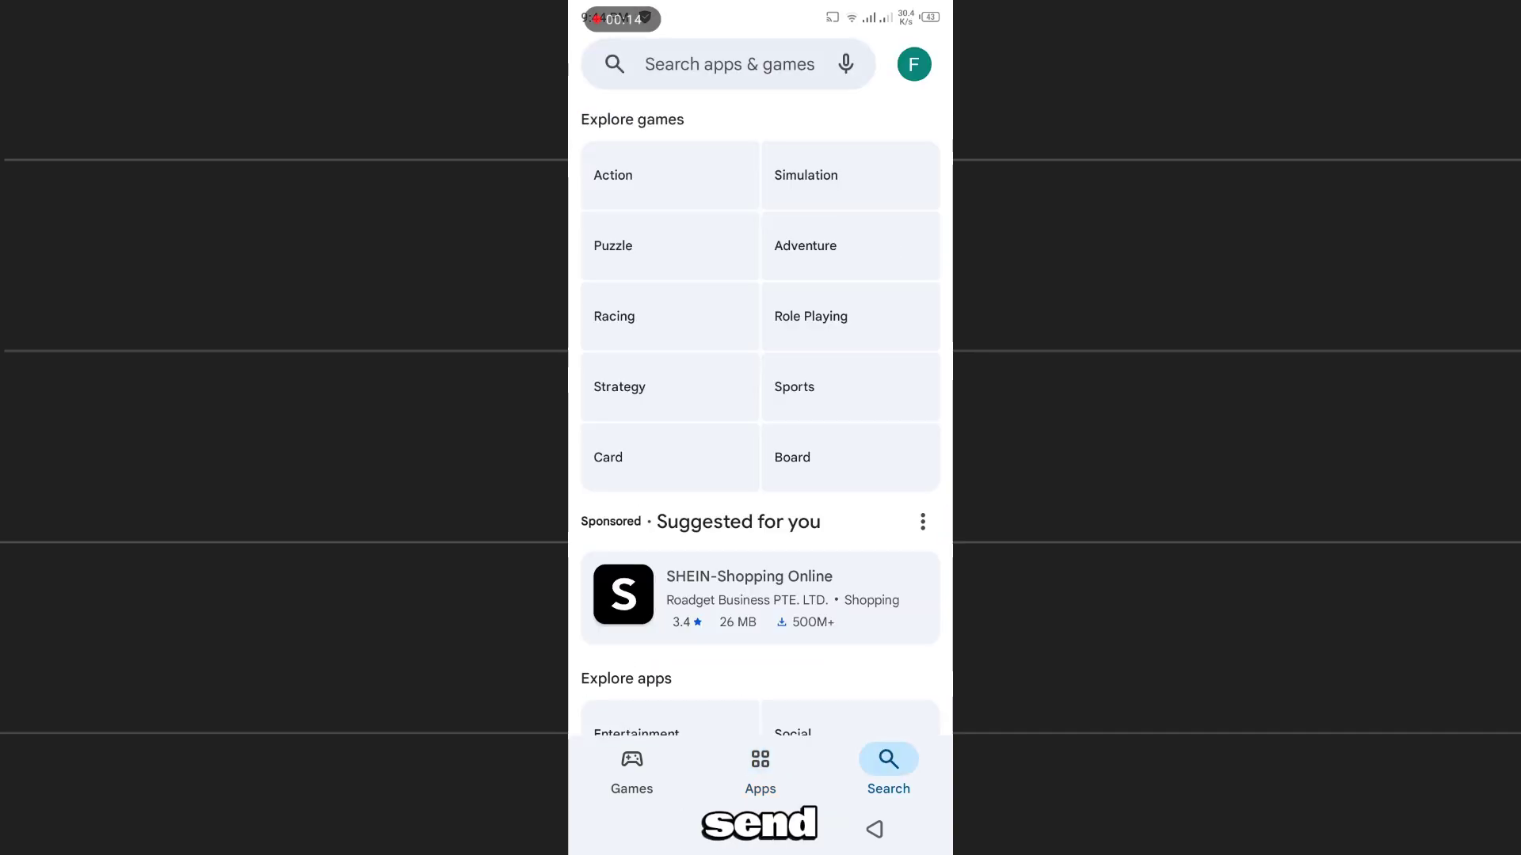
click(729, 65)
text(lo)
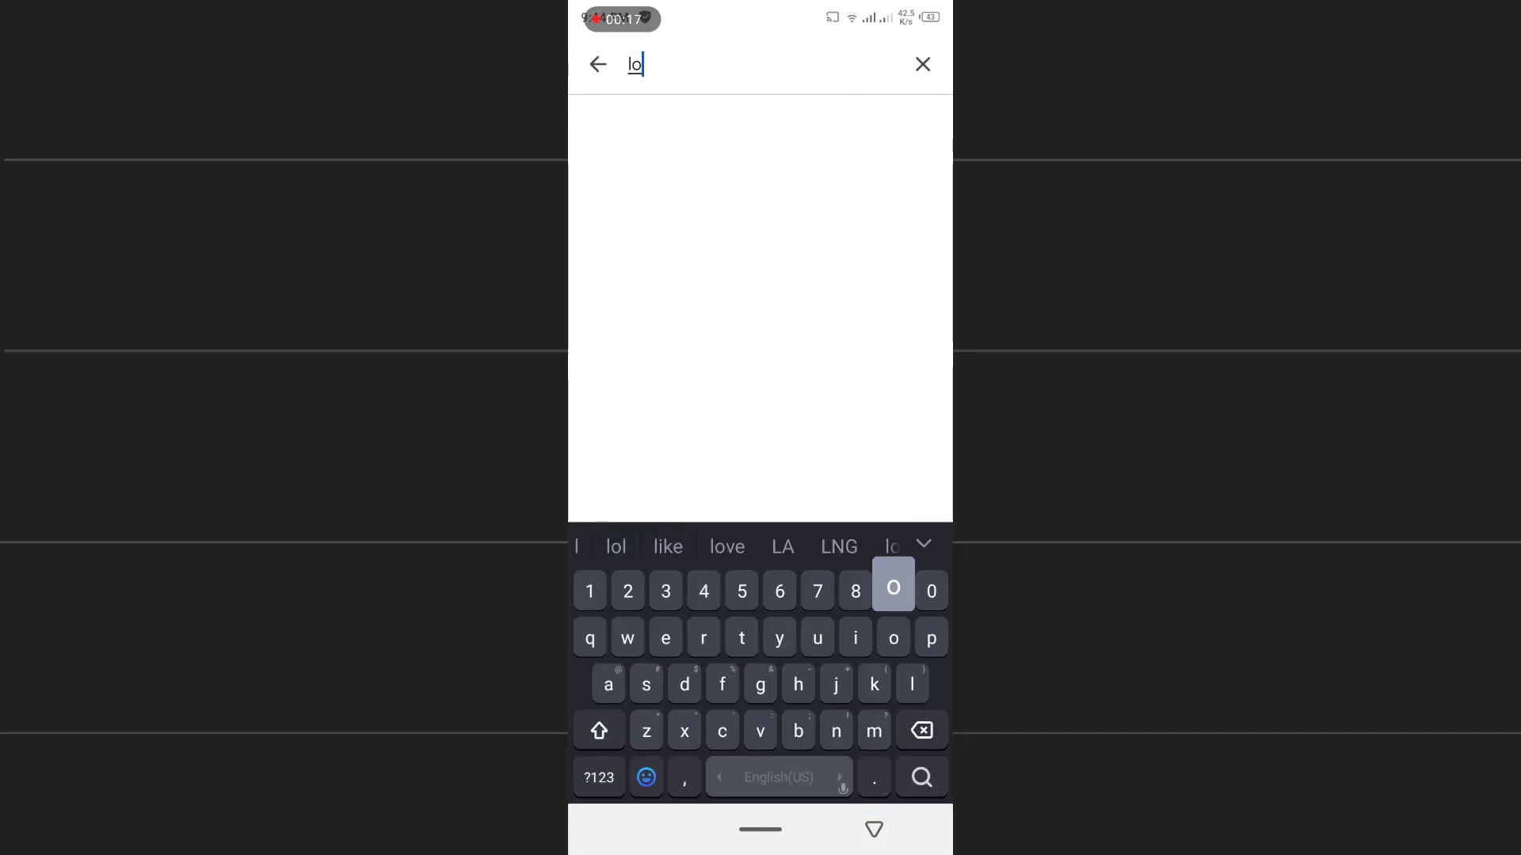
text(cal sj)
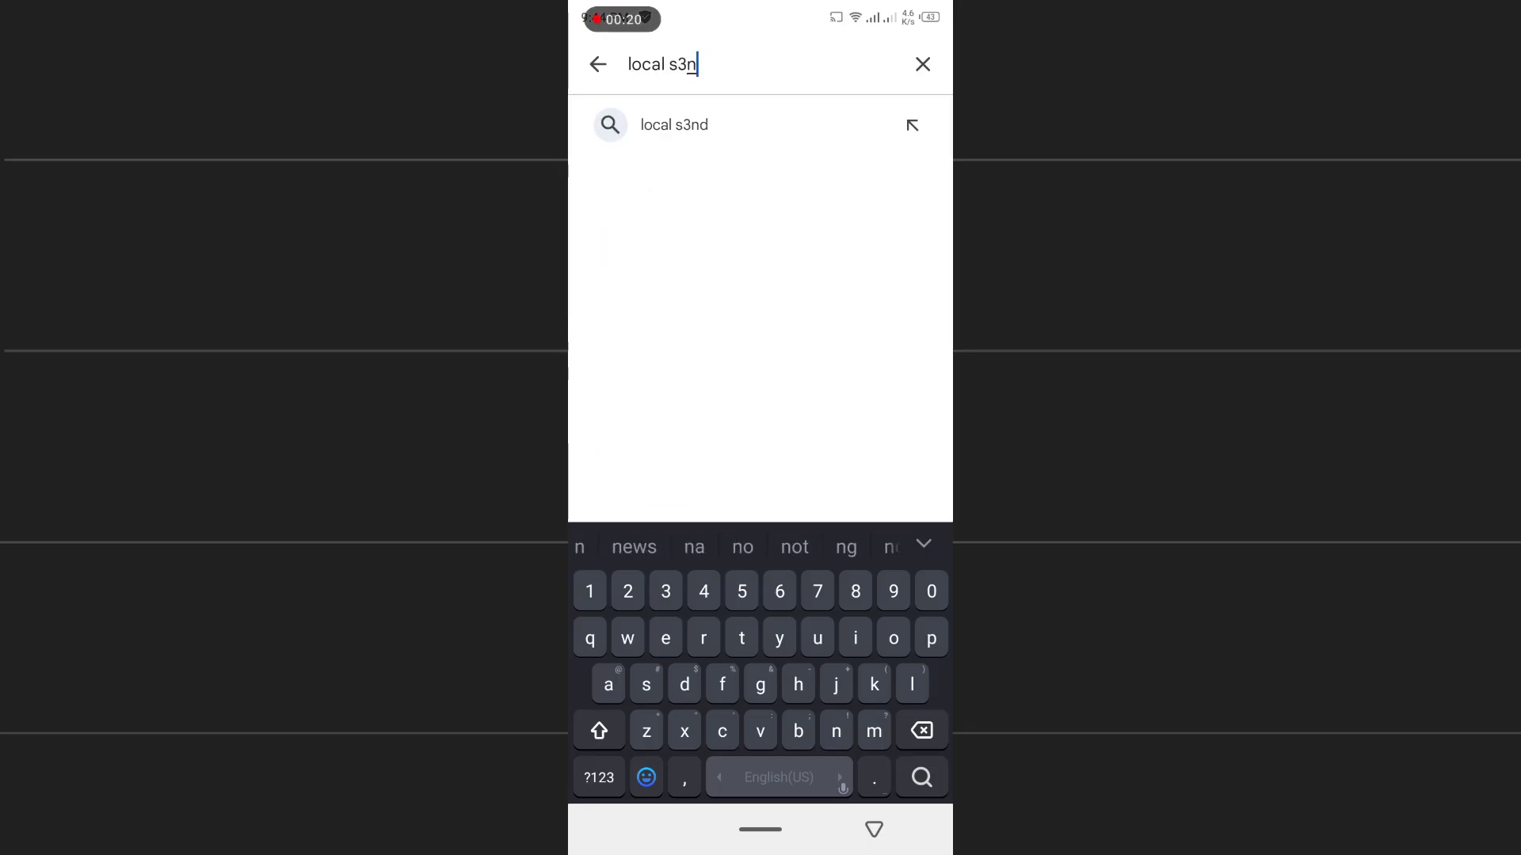
key(BackSpace)
text(end)
key(Return)
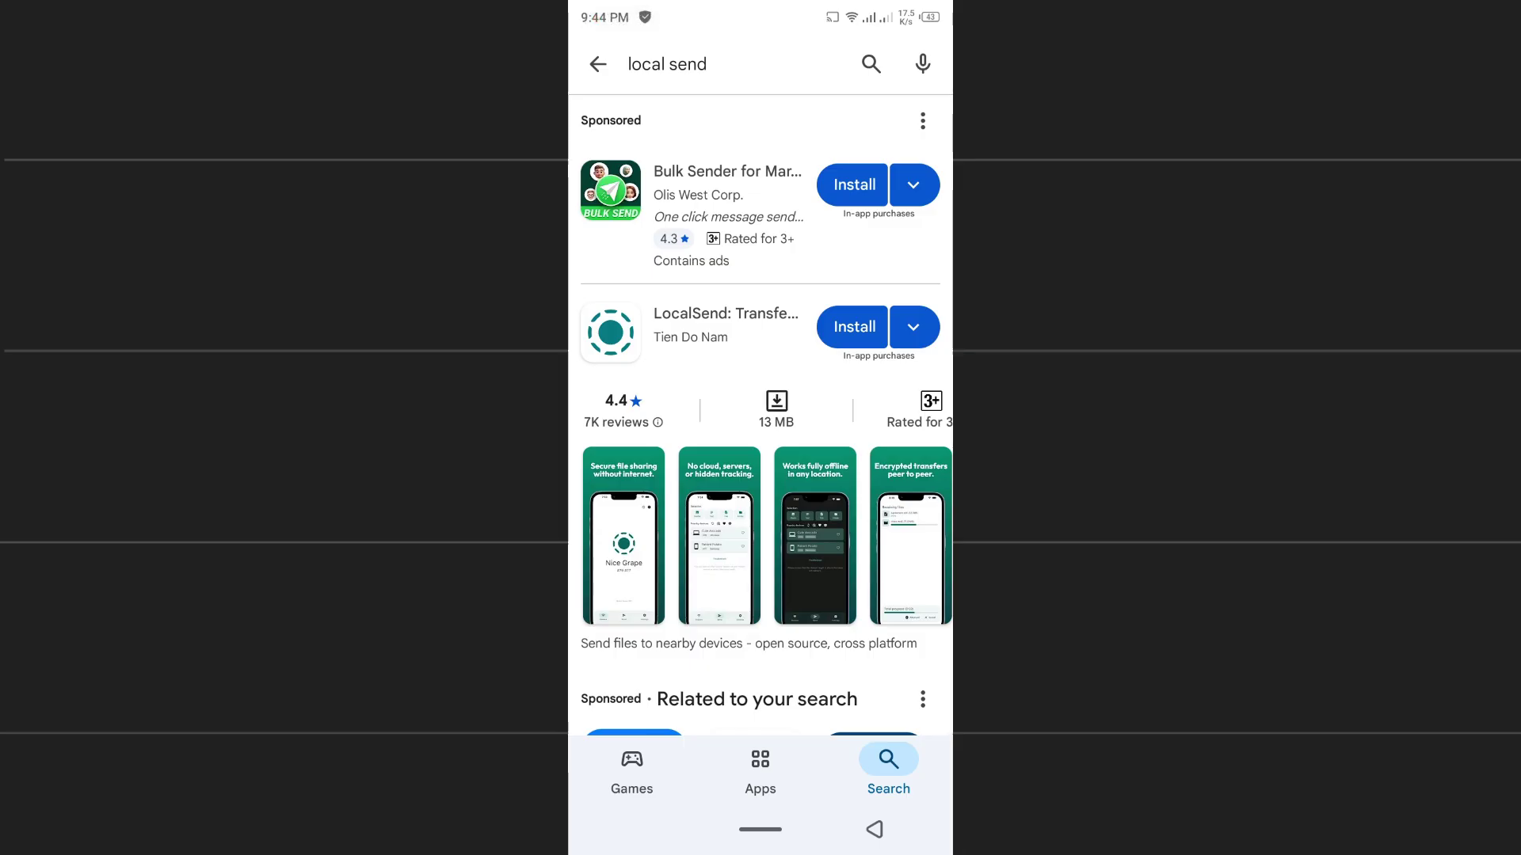
click(727, 333)
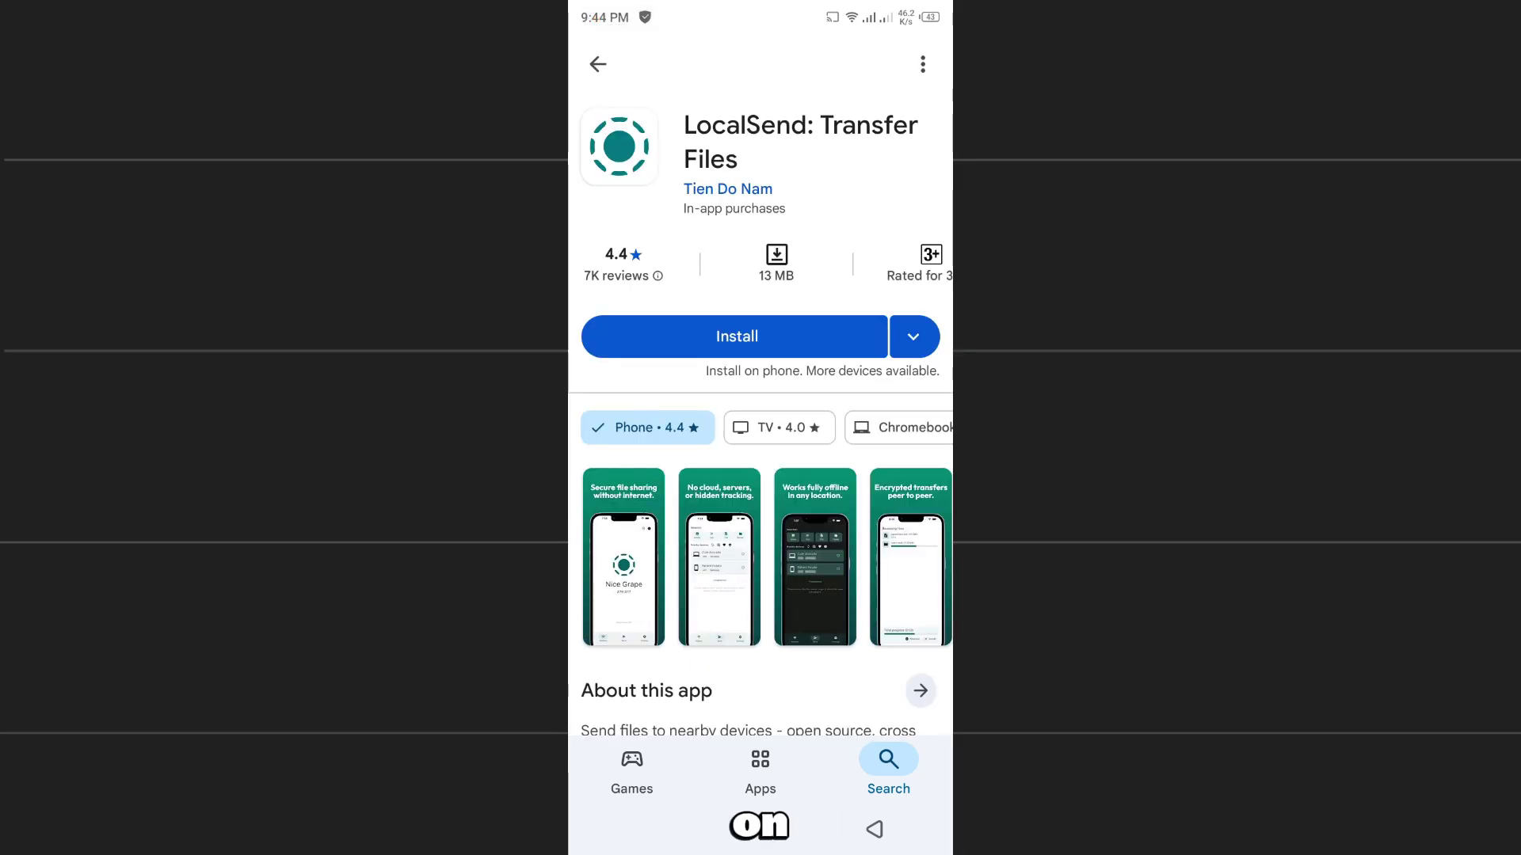
click(737, 336)
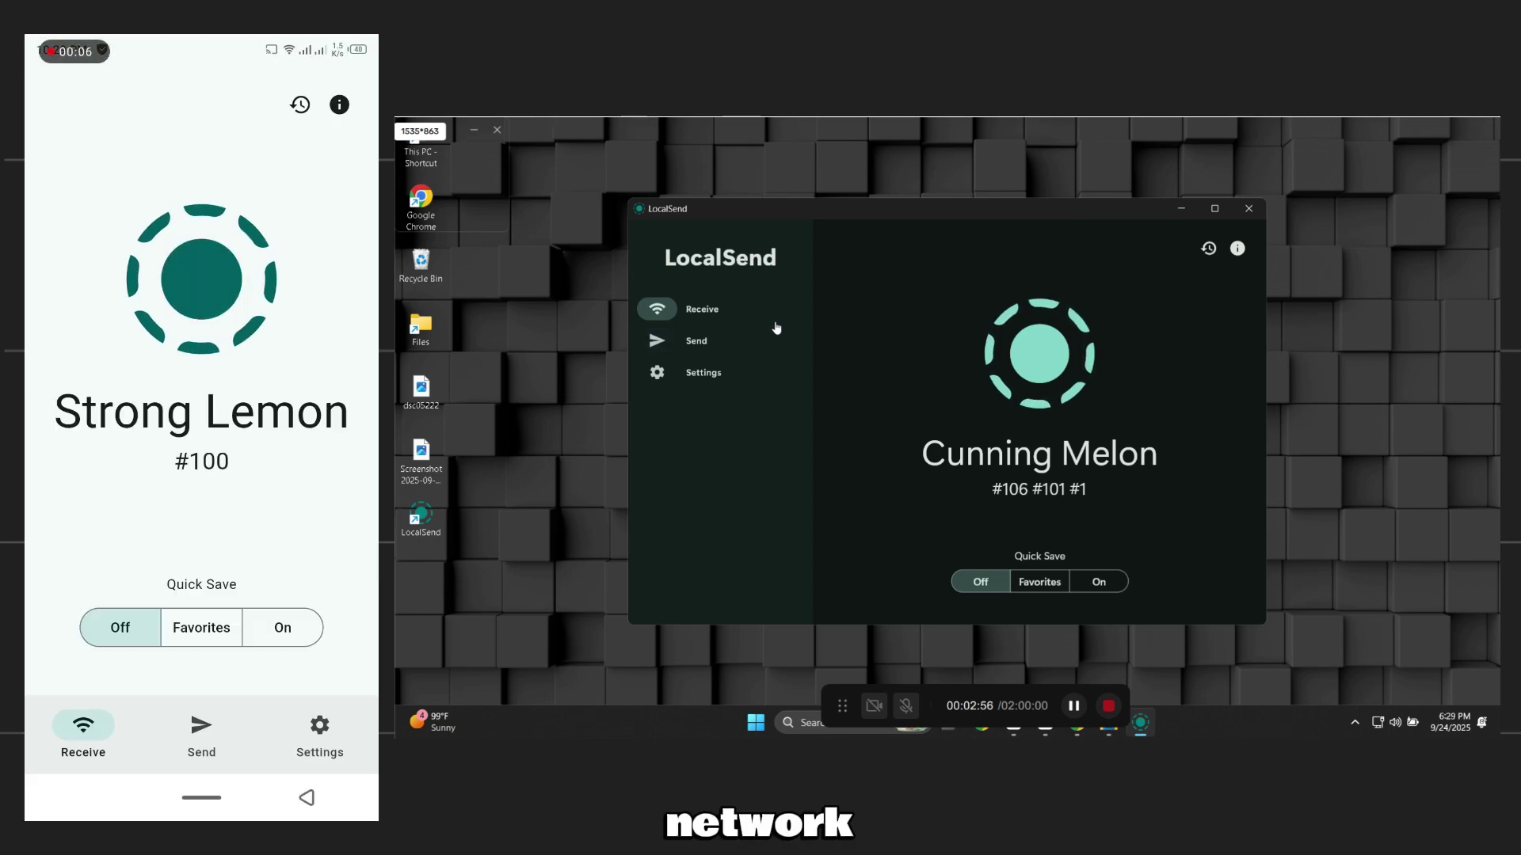
On the Send page, add the STEP #1 (5) video from the E: drive
click(696, 343)
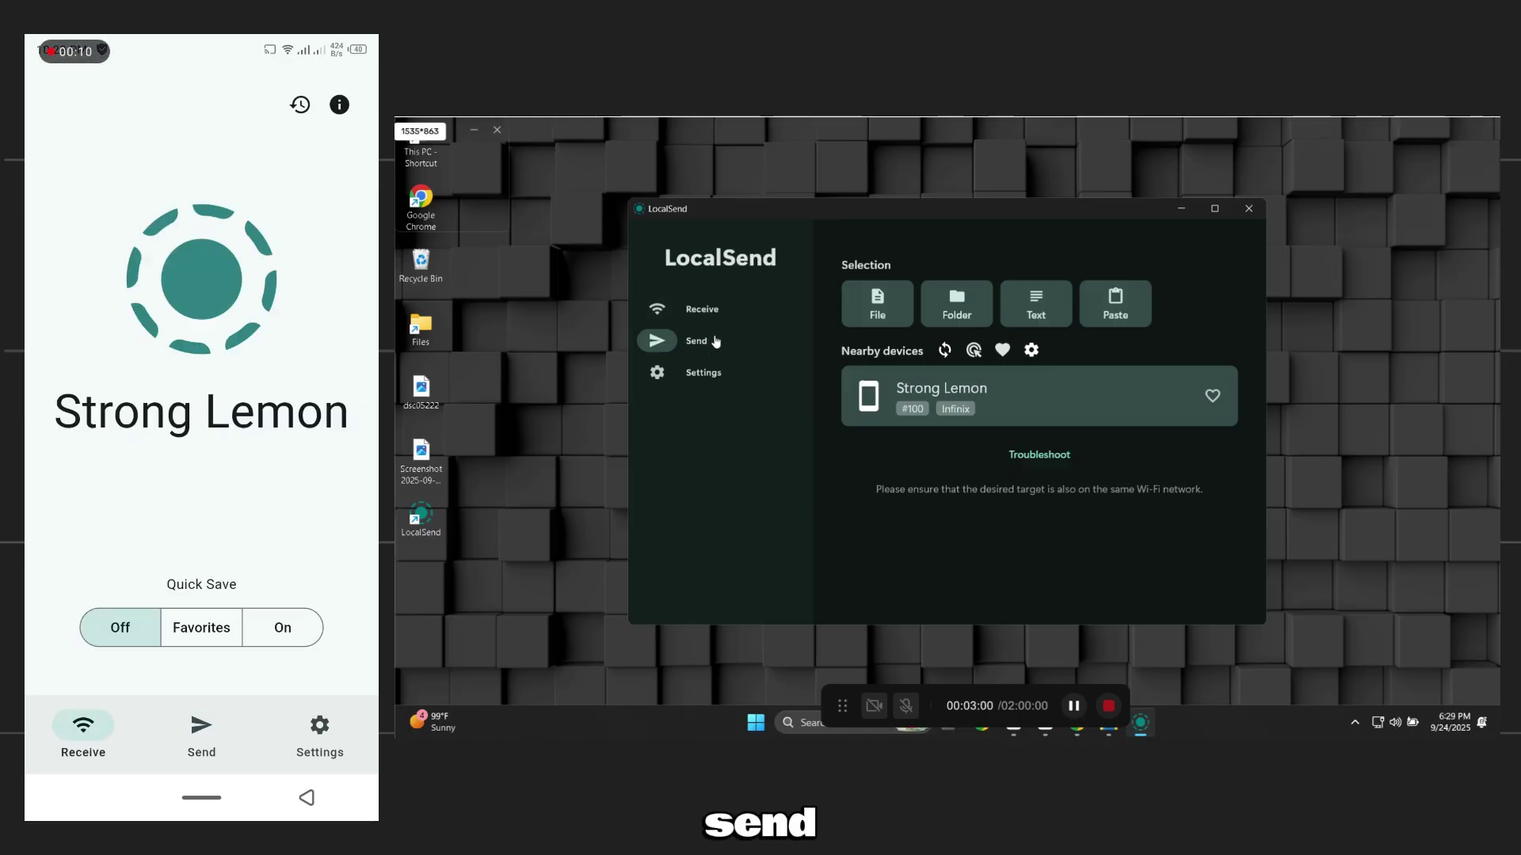
click(876, 303)
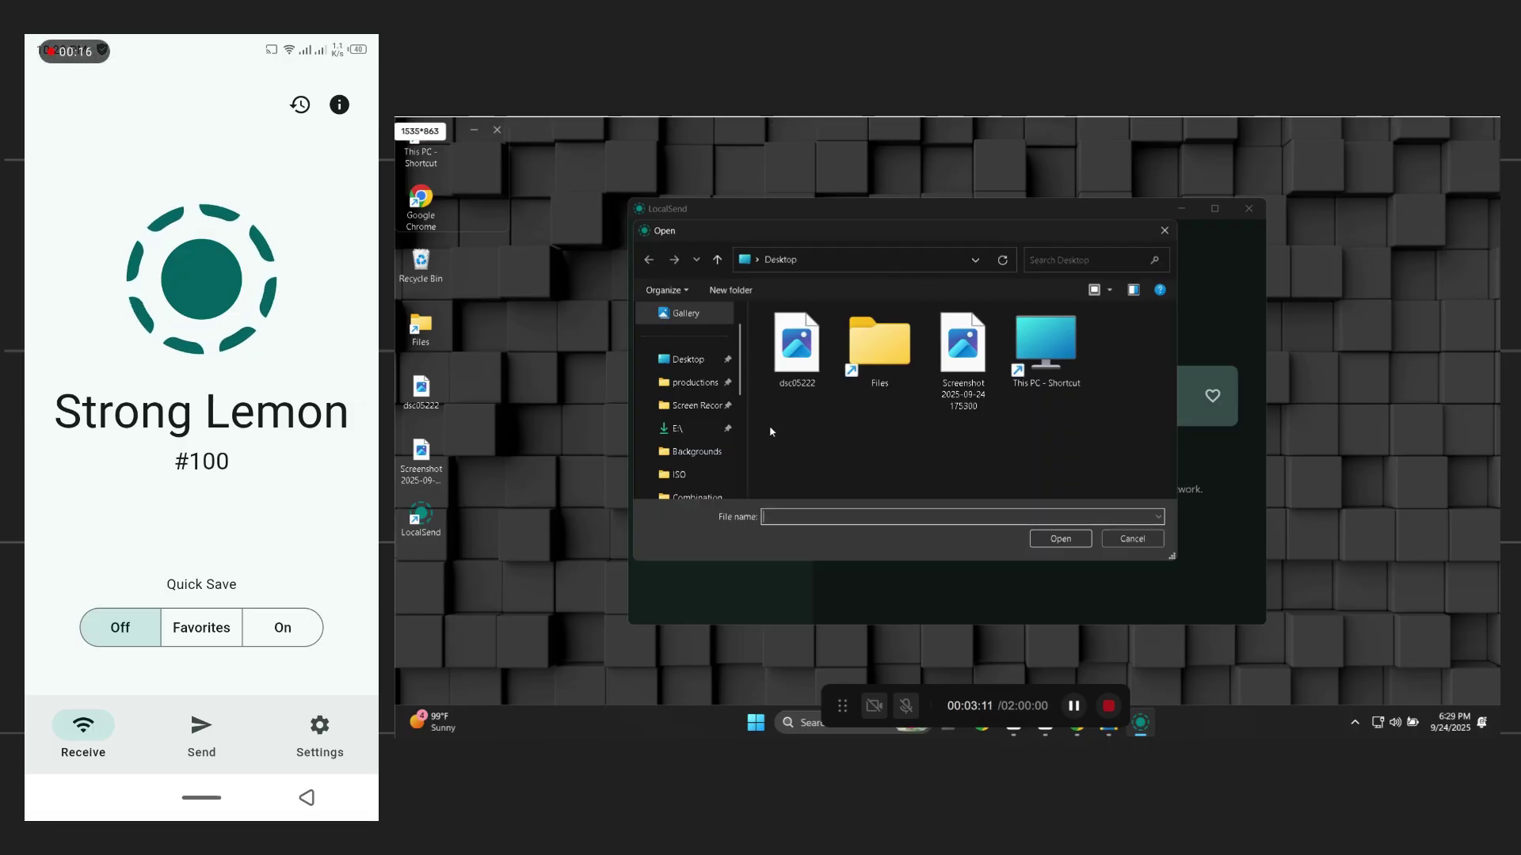
click(678, 428)
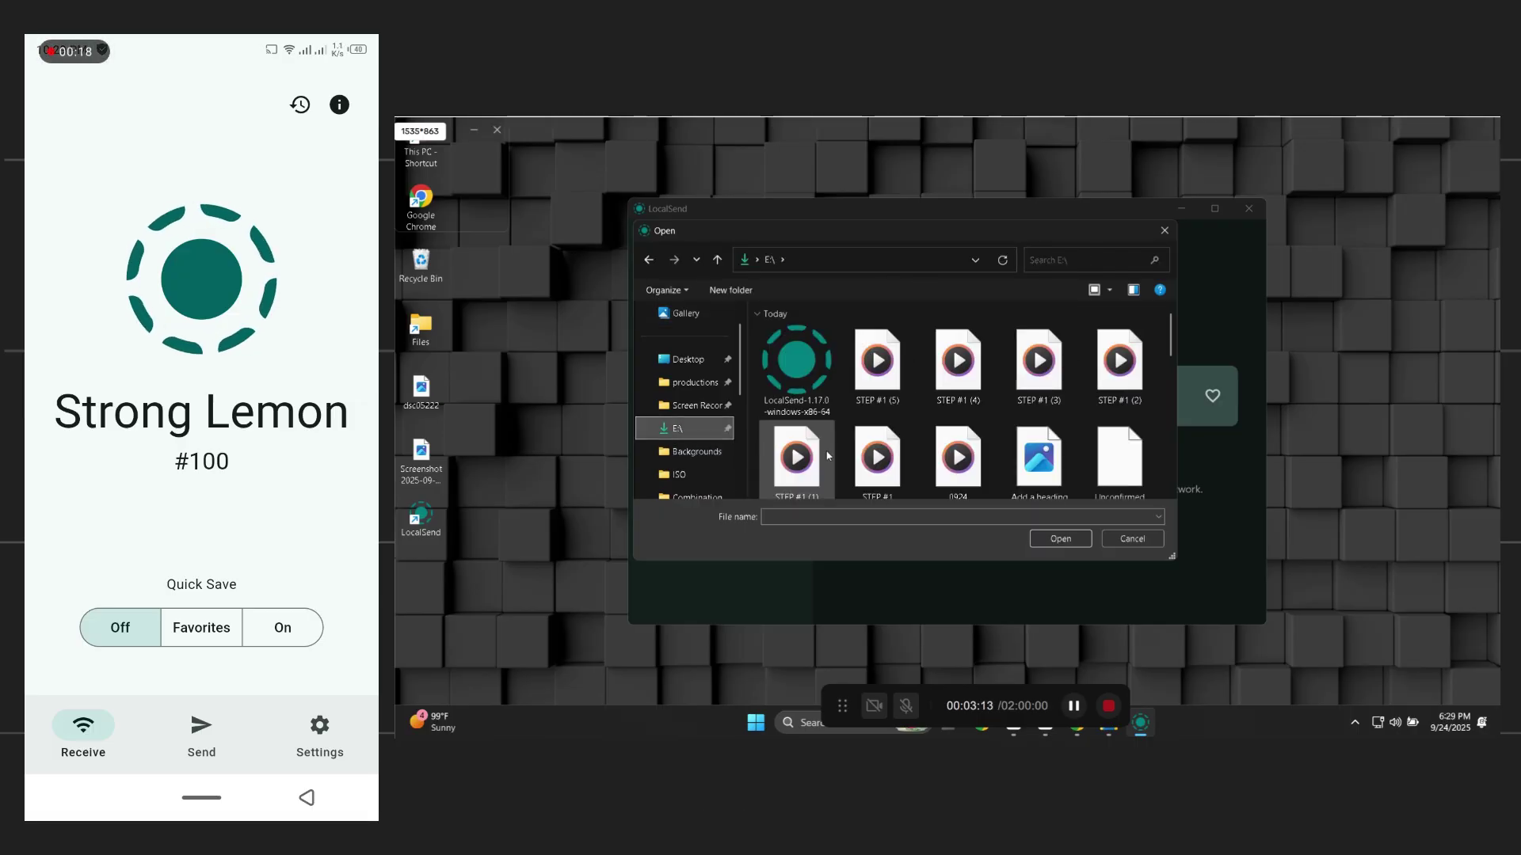
scroll(976, 457, up, 3)
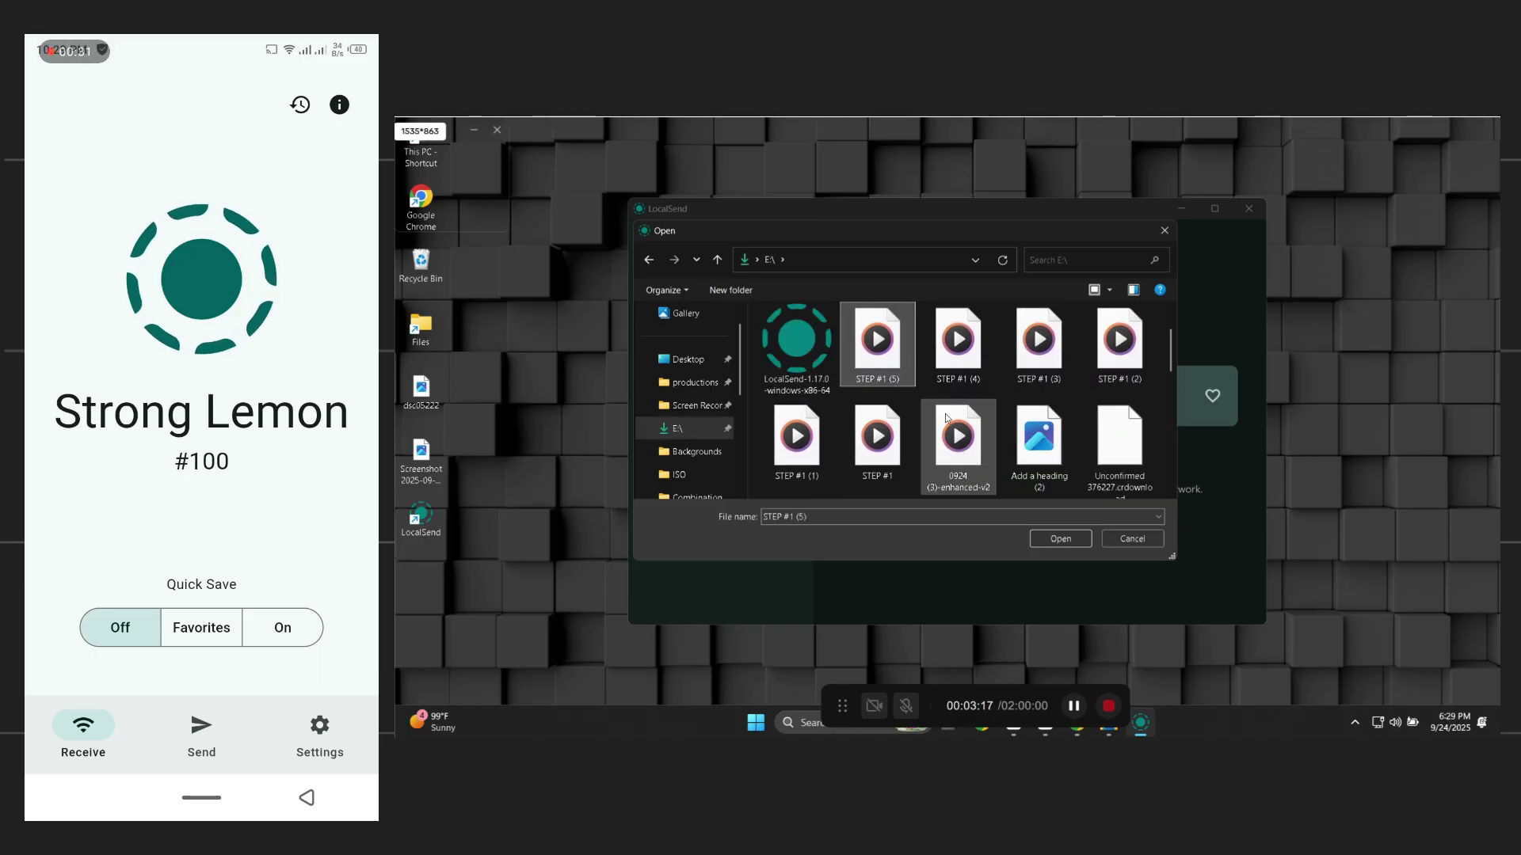
click(1062, 540)
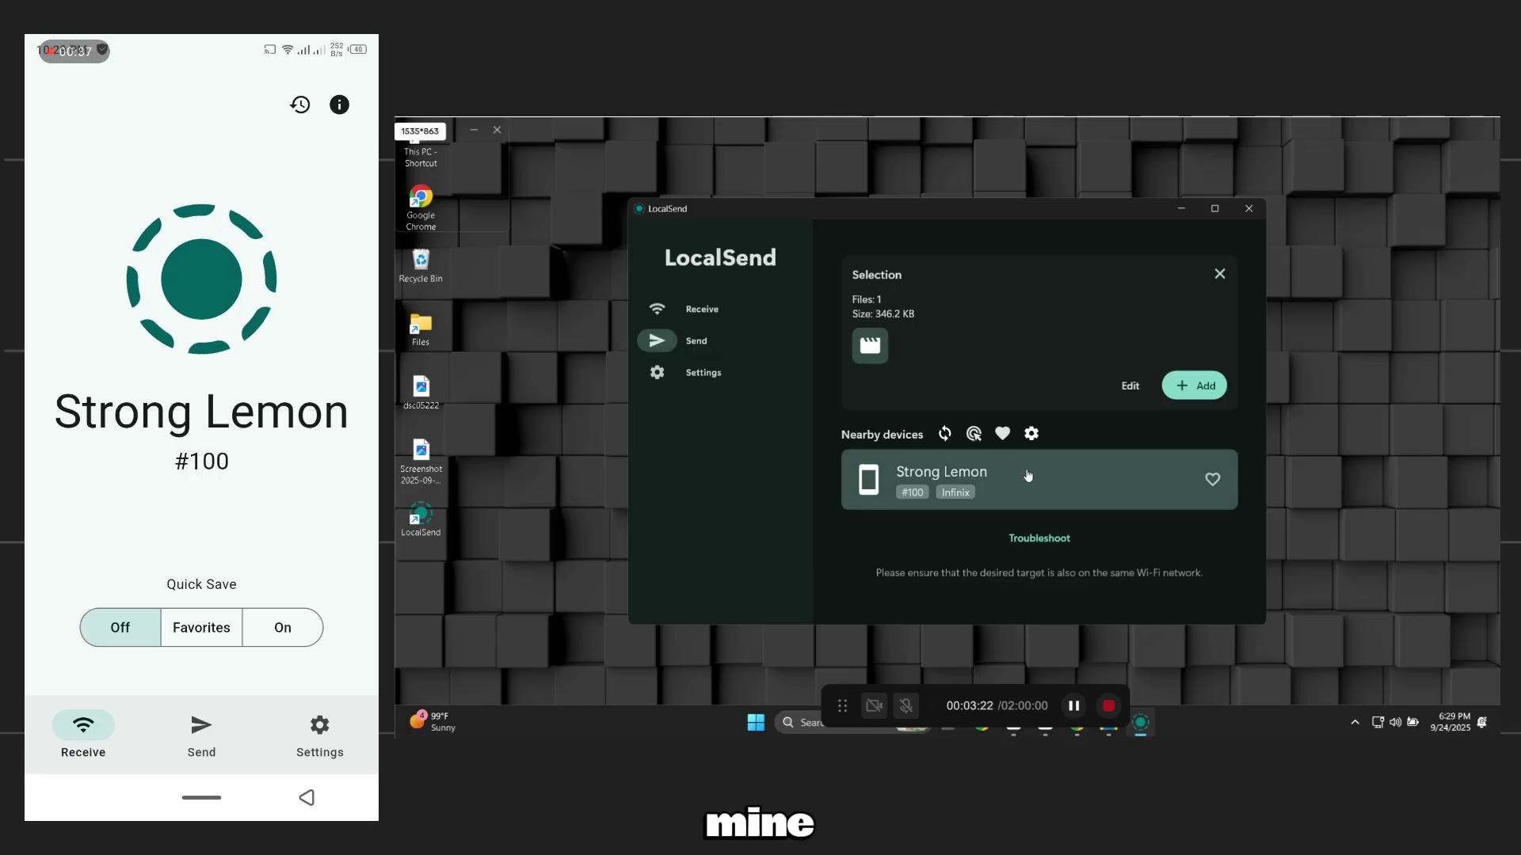
Send the video to Strong Lemon, close the summary, and return to Receive
click(1028, 476)
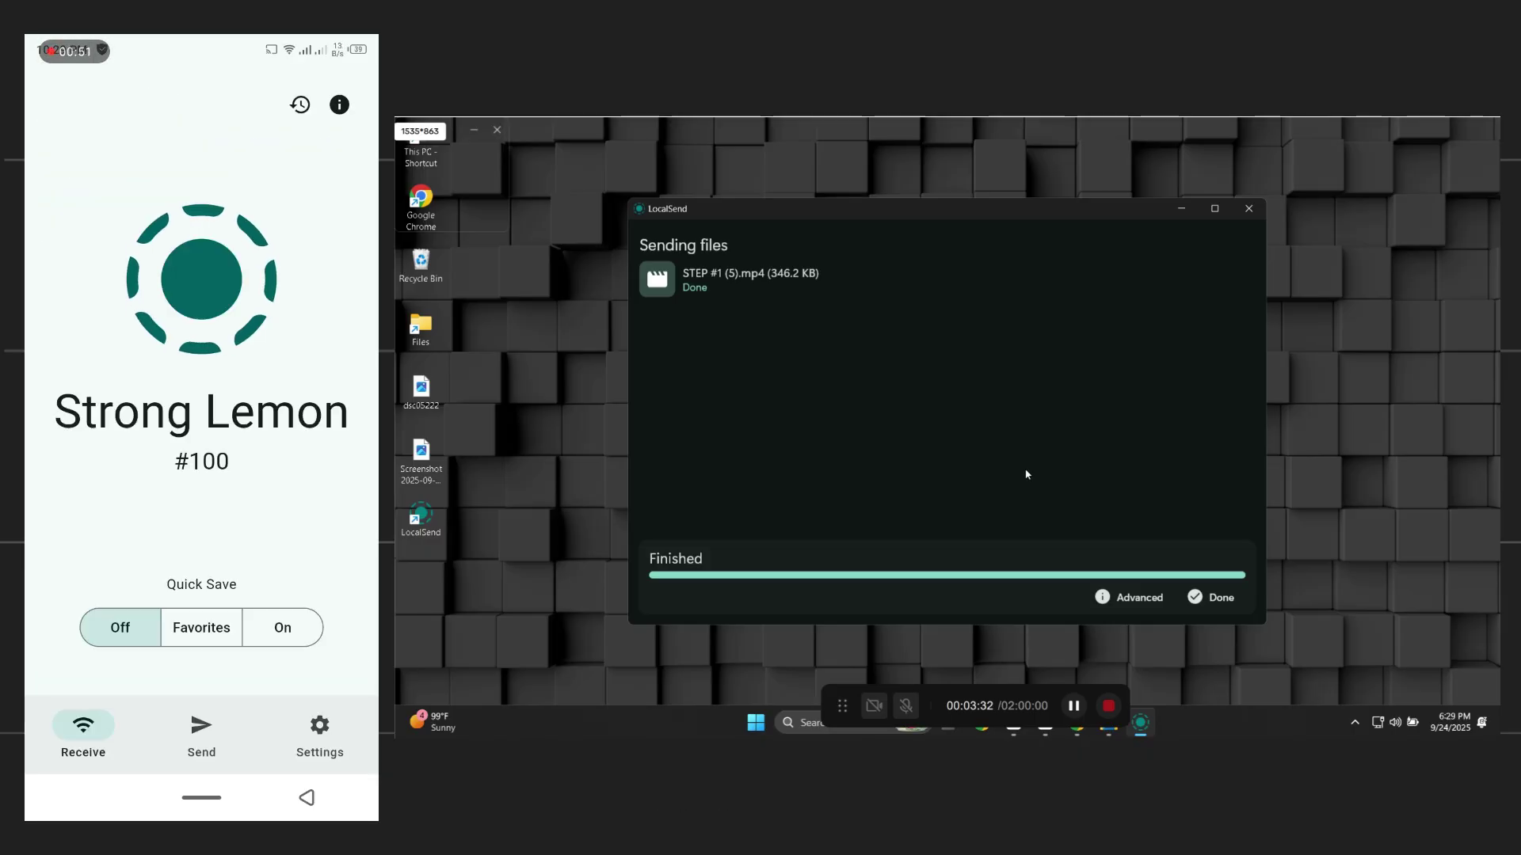
click(1210, 597)
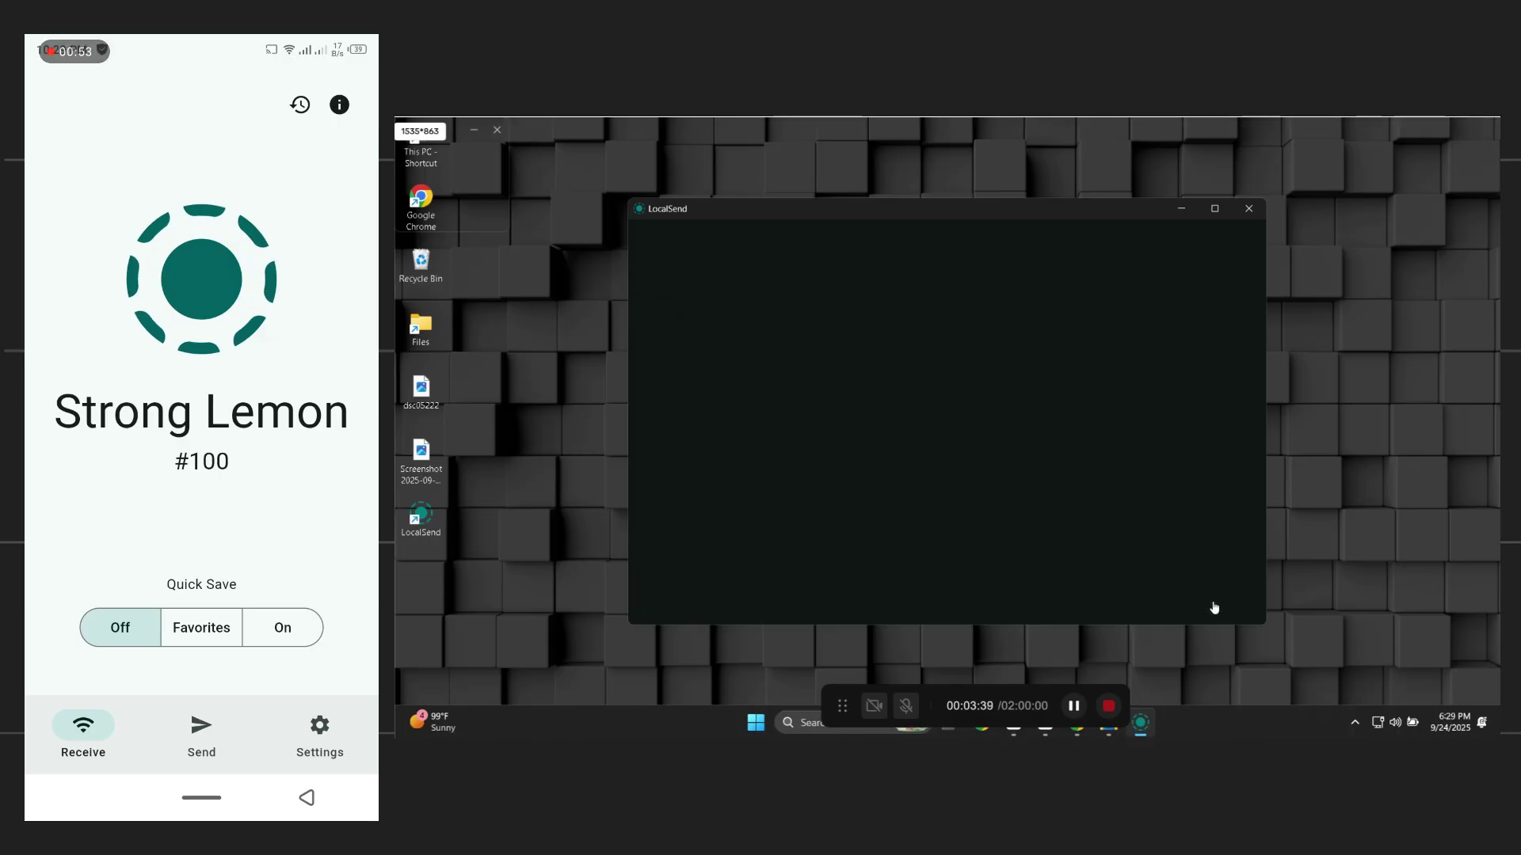
click(727, 317)
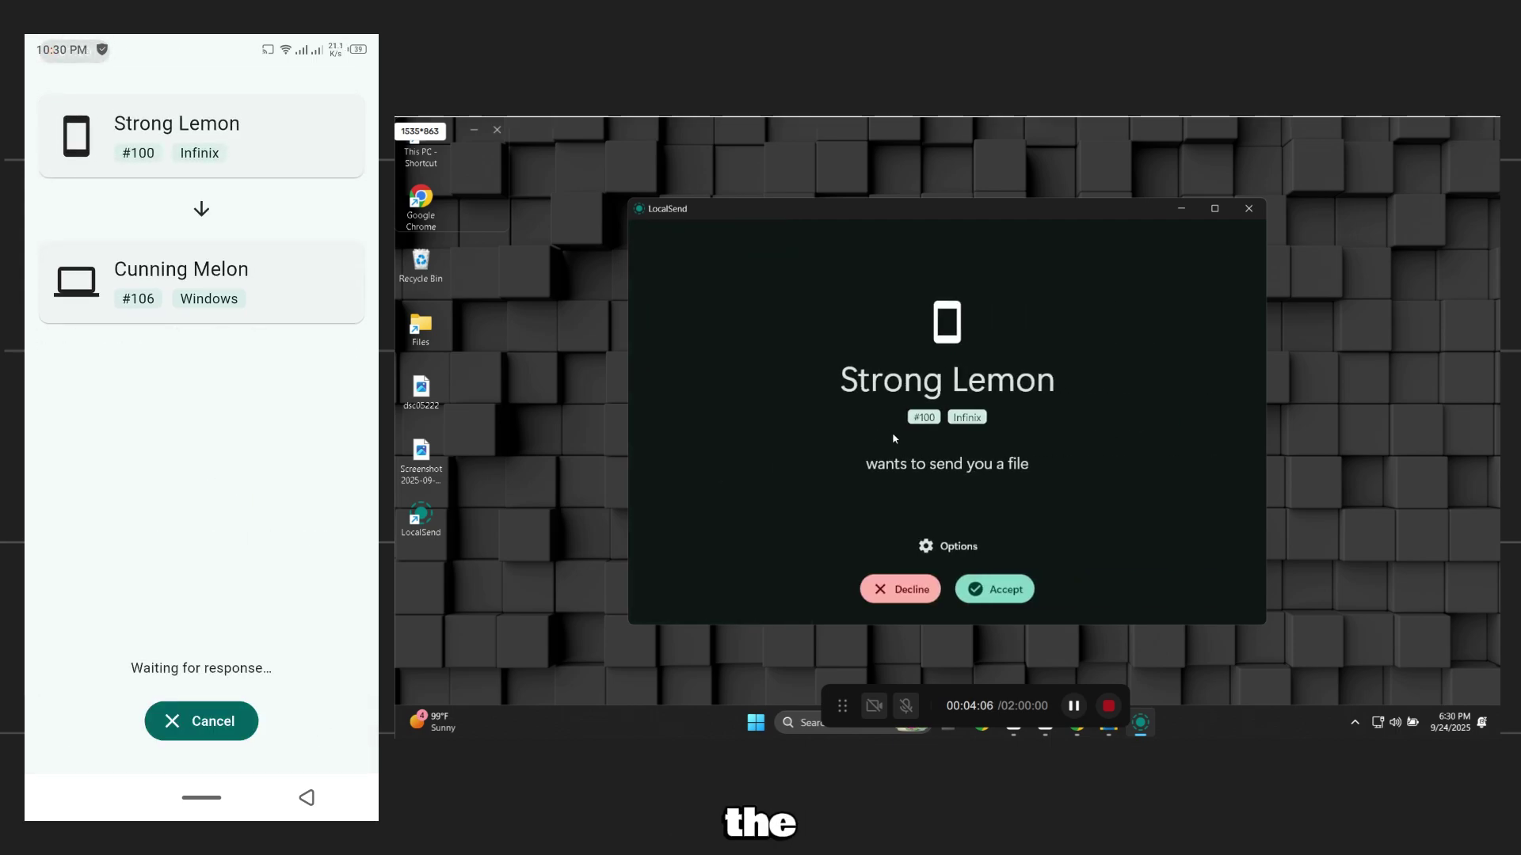
Accept Strong Lemon's VID-20250920-WA0007.mp4 (19.4 MB), then close the finished summary
click(994, 590)
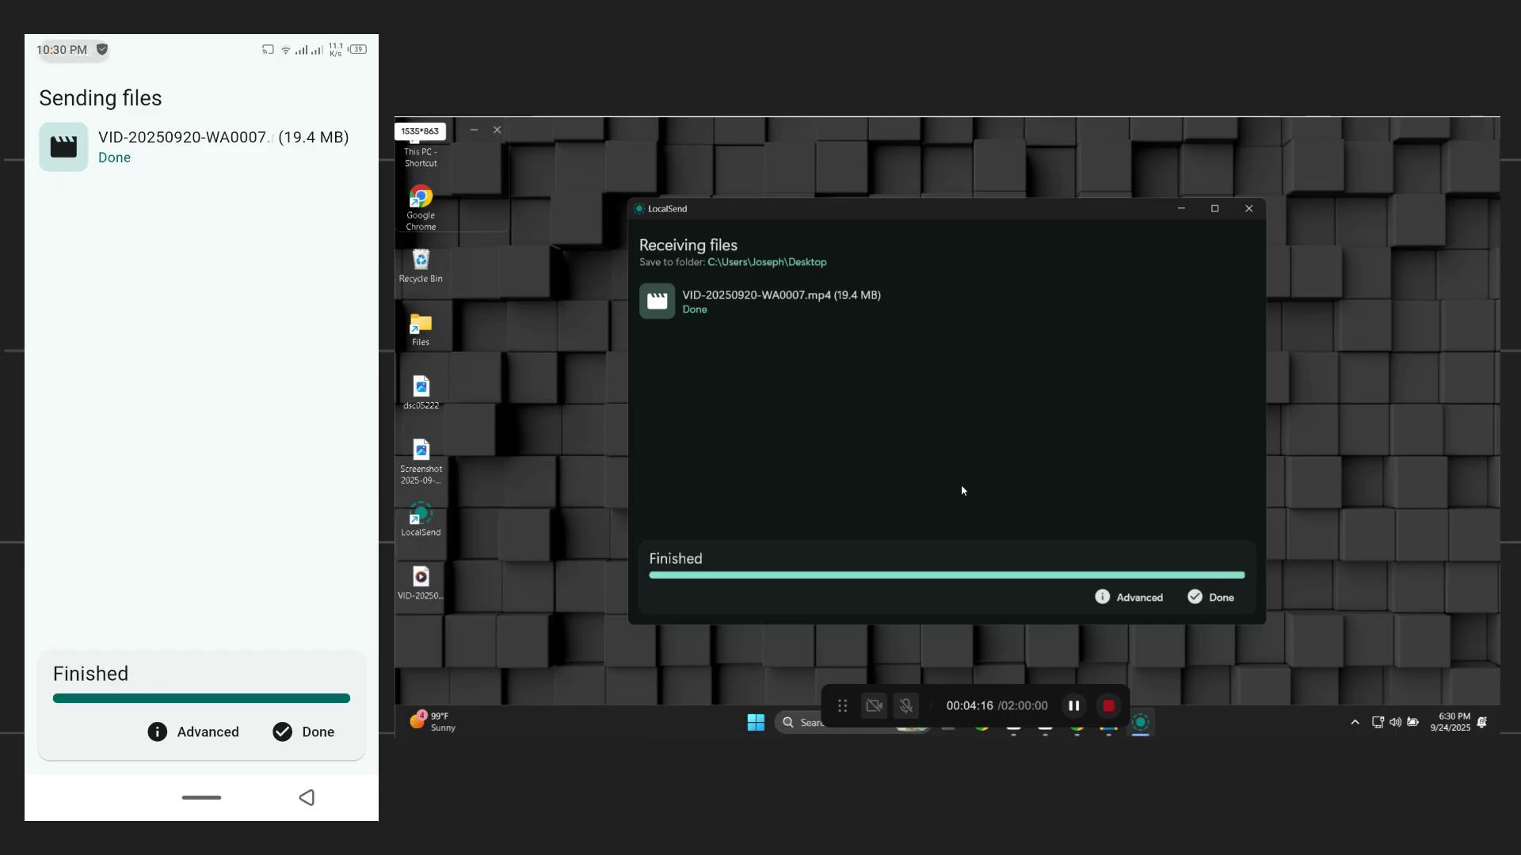
click(1202, 598)
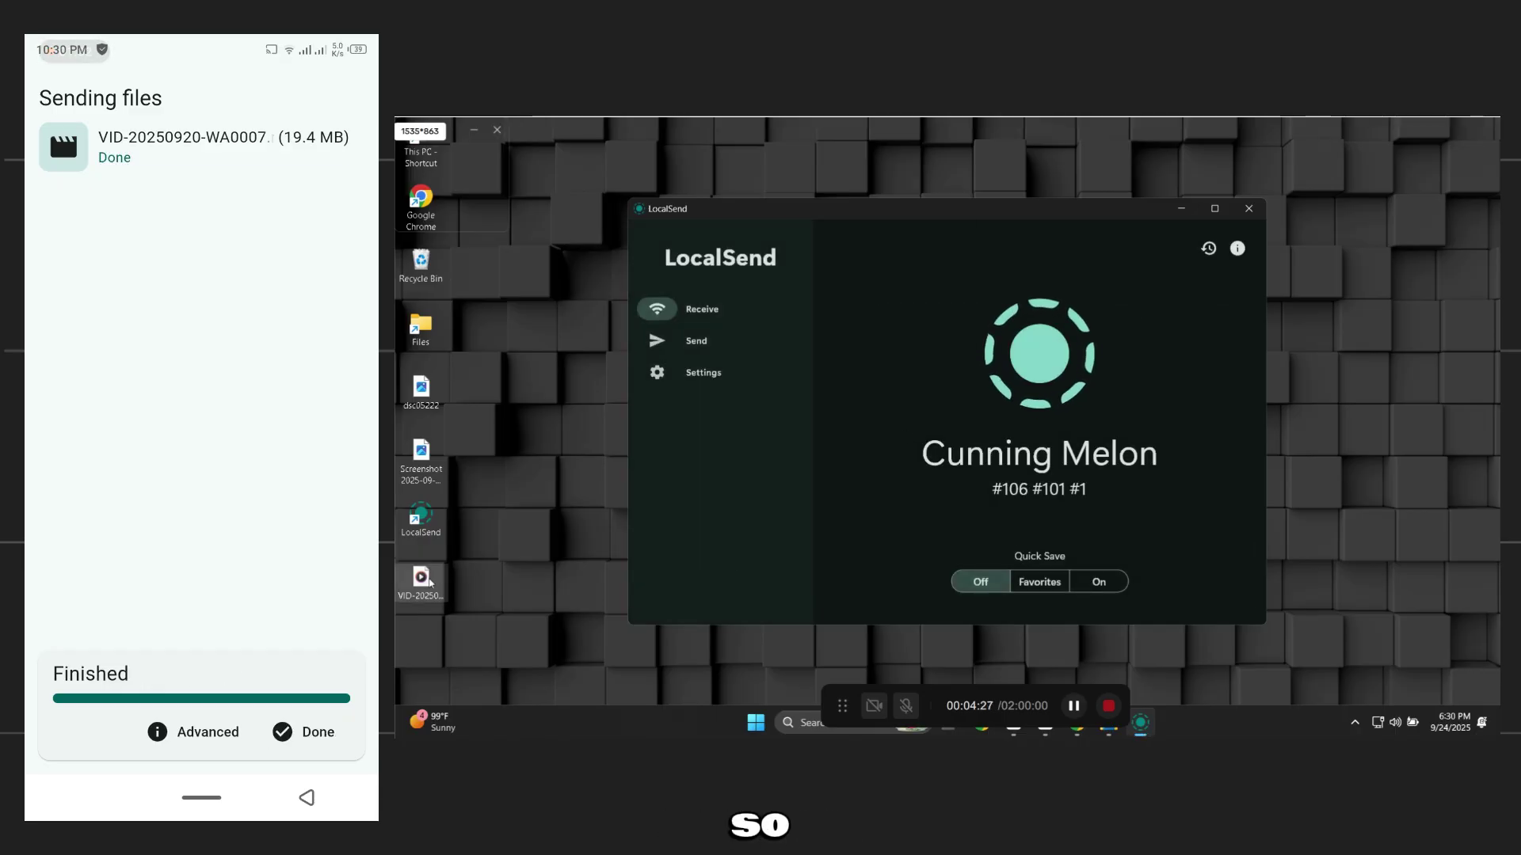
Play VID-20250920-WA0007 in Media Player, jump to about 33 s and 56 s, then close it
double_click(421, 586)
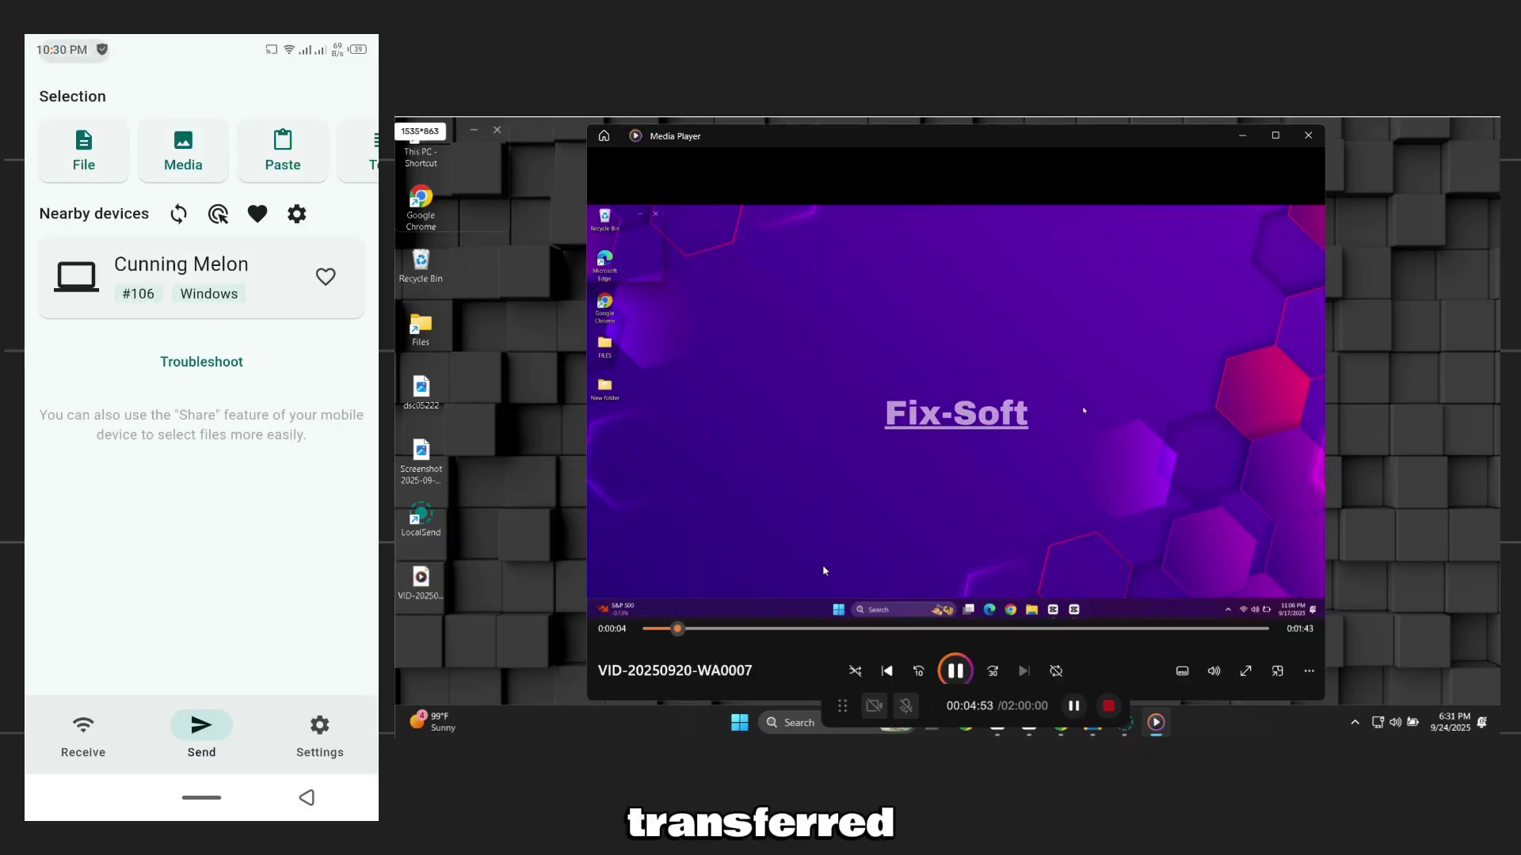
click(886, 630)
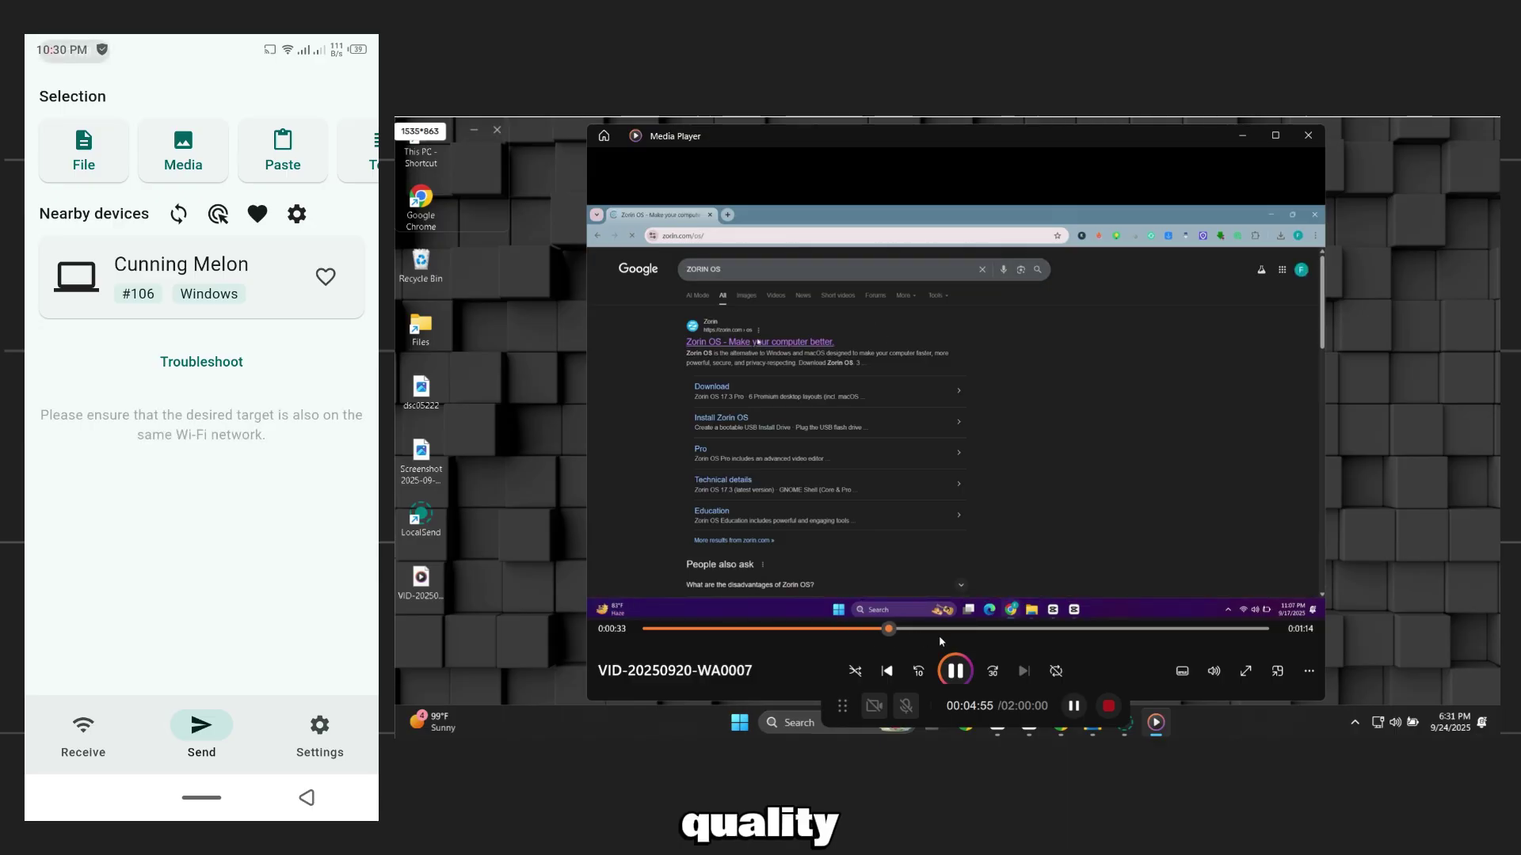
click(969, 629)
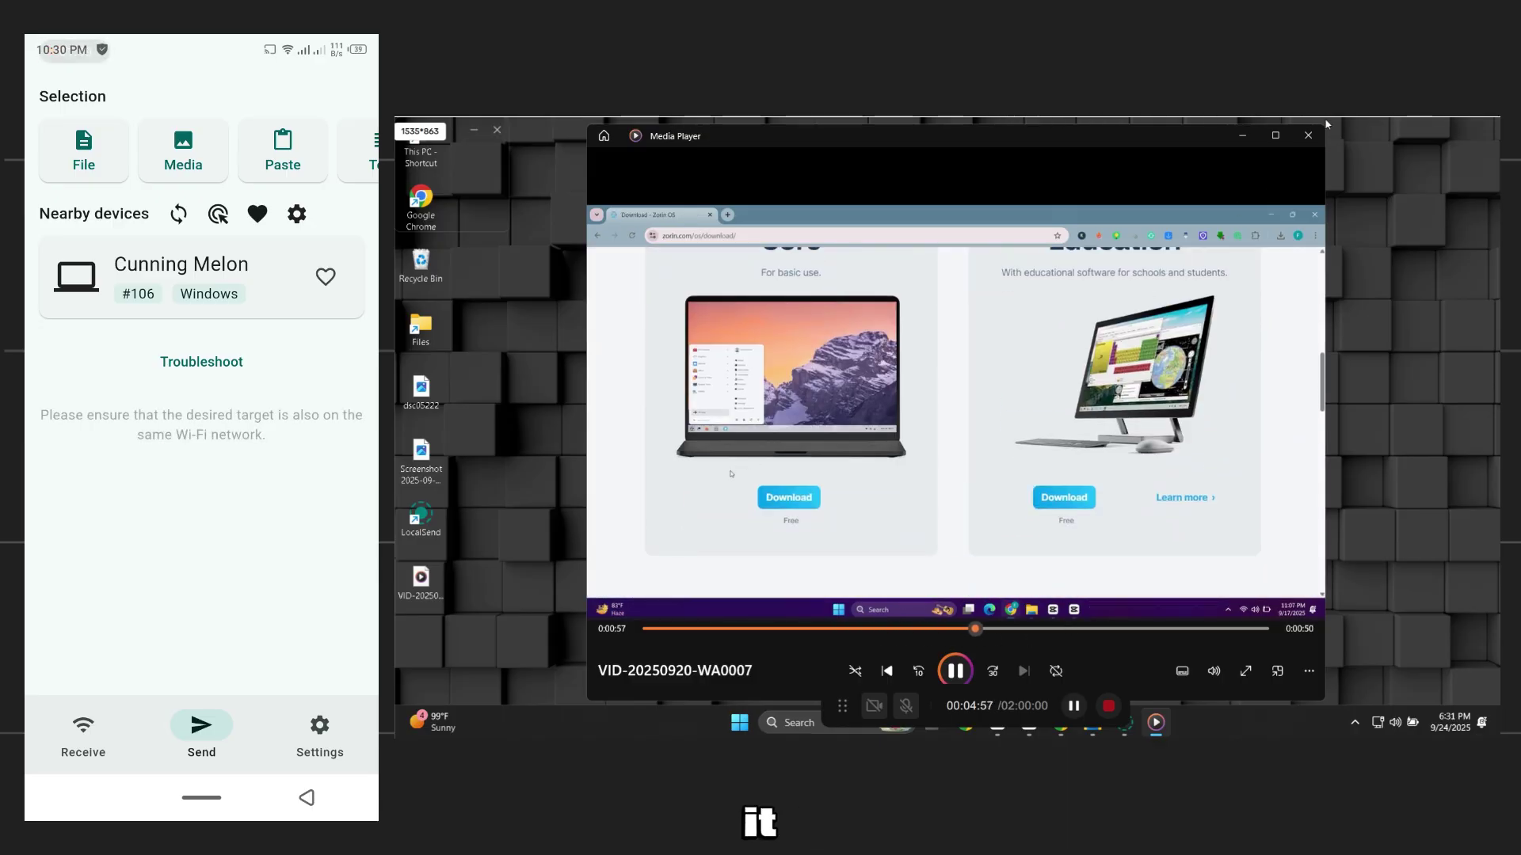
click(1307, 134)
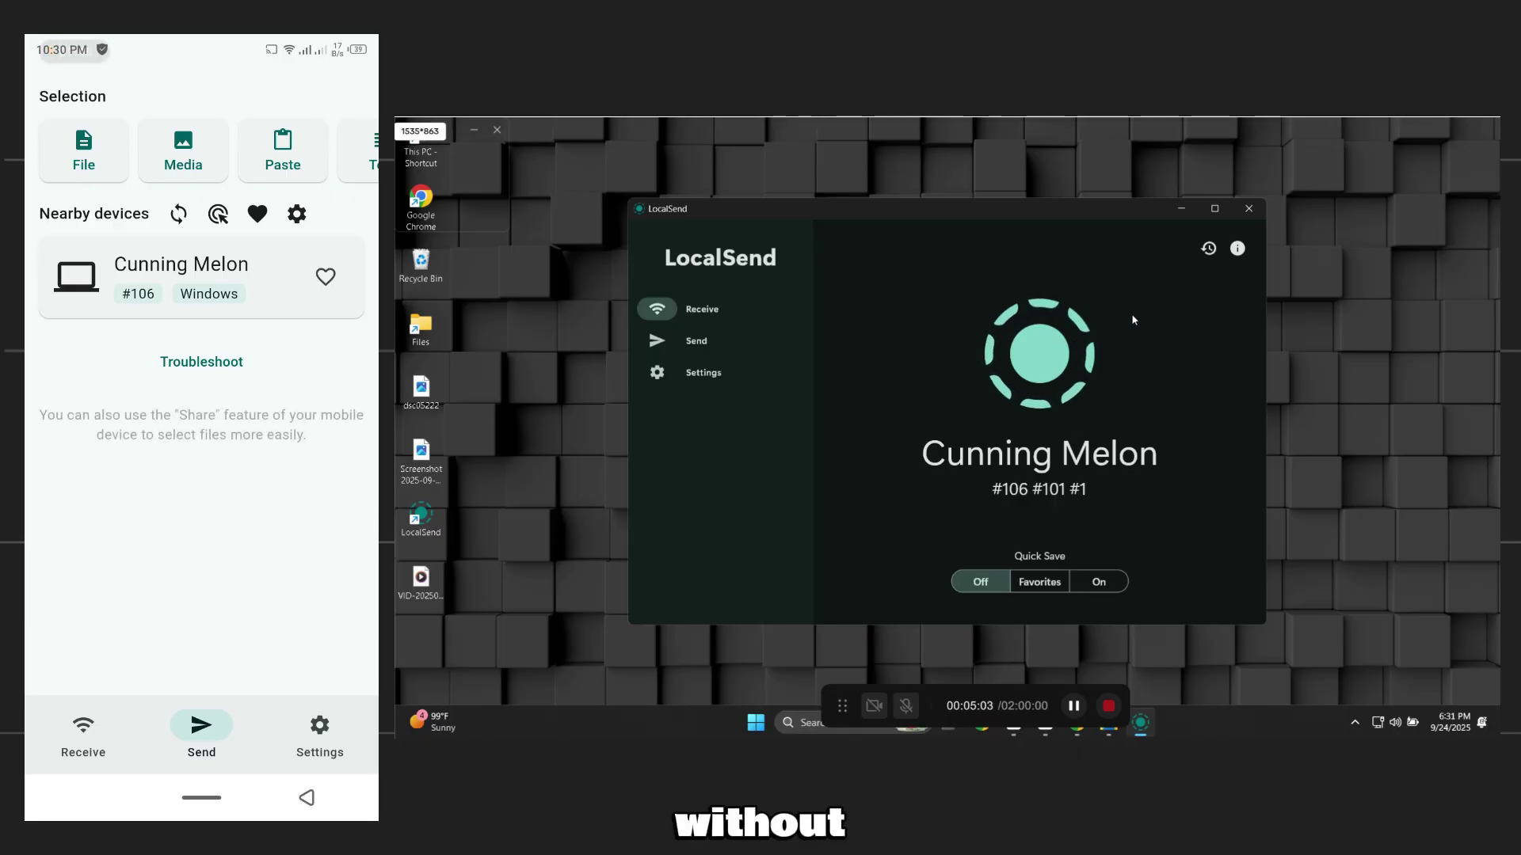
Close the LocalSend window on the PC, leaving the desktop with the received video visible
click(1249, 209)
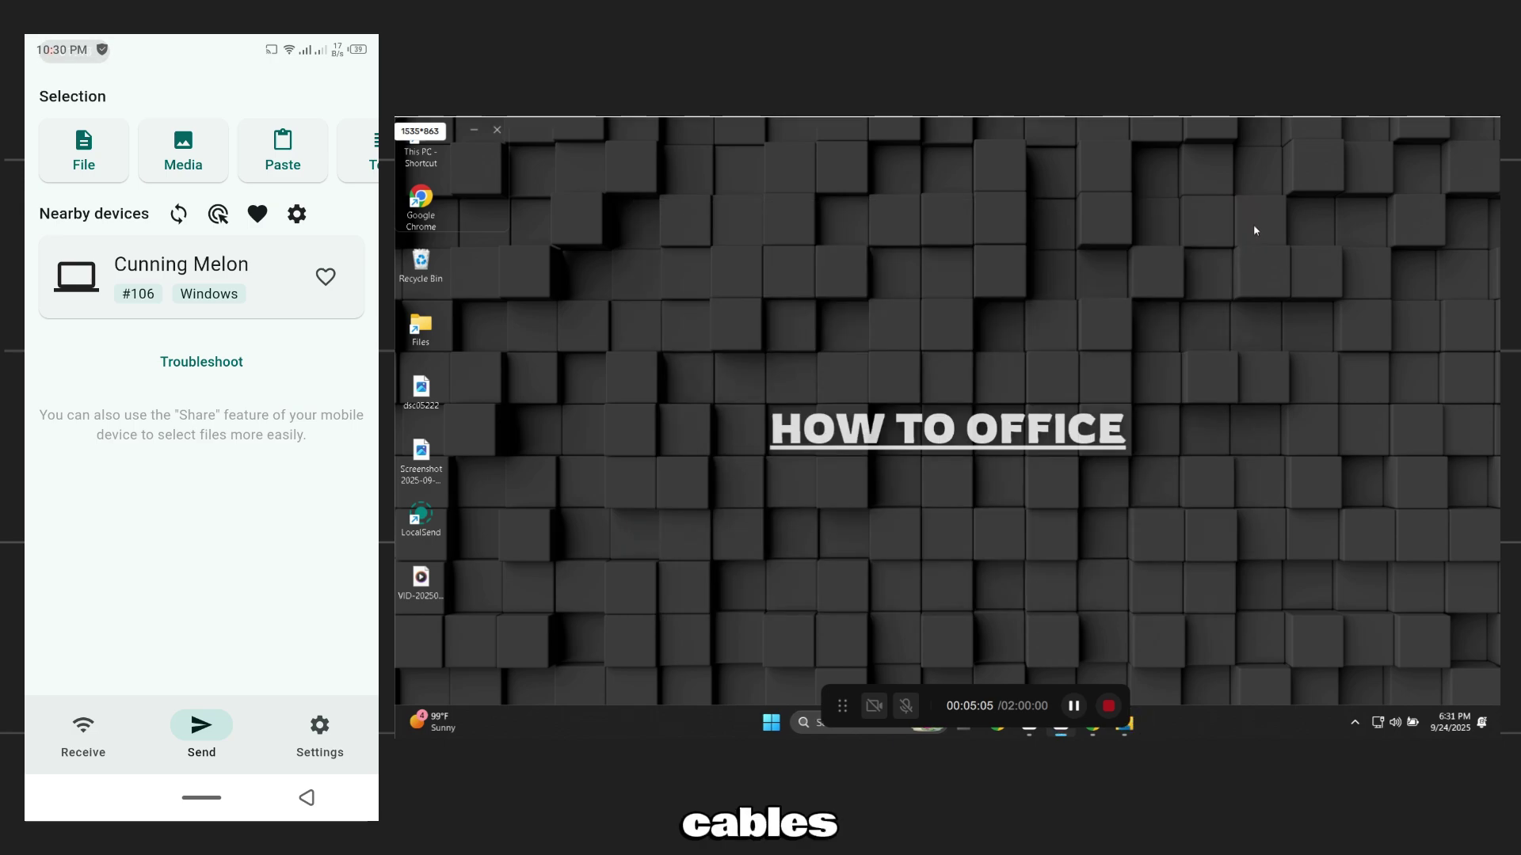